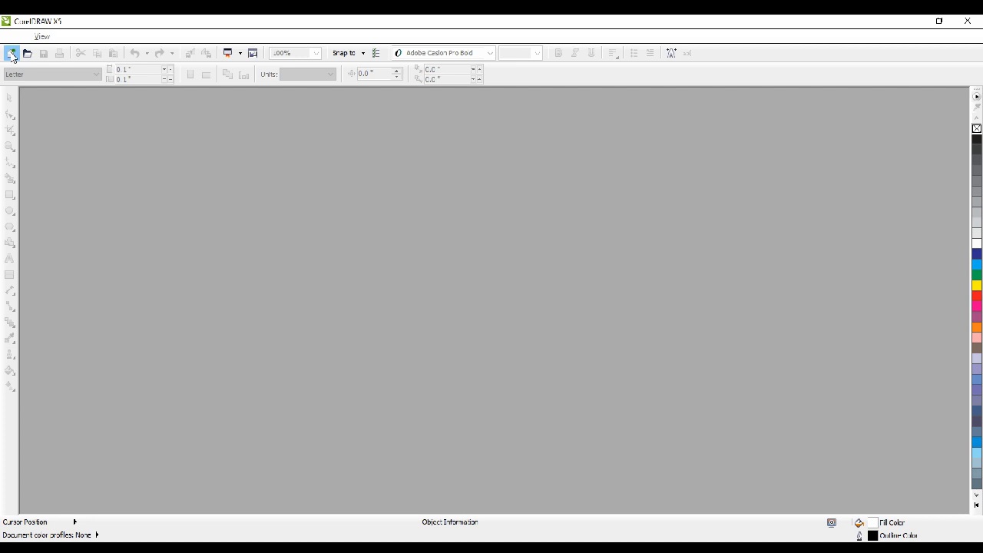
# Create a new document named CORELDRAW BASICS with the default letter-size settings.
pyautogui.click(12, 54)
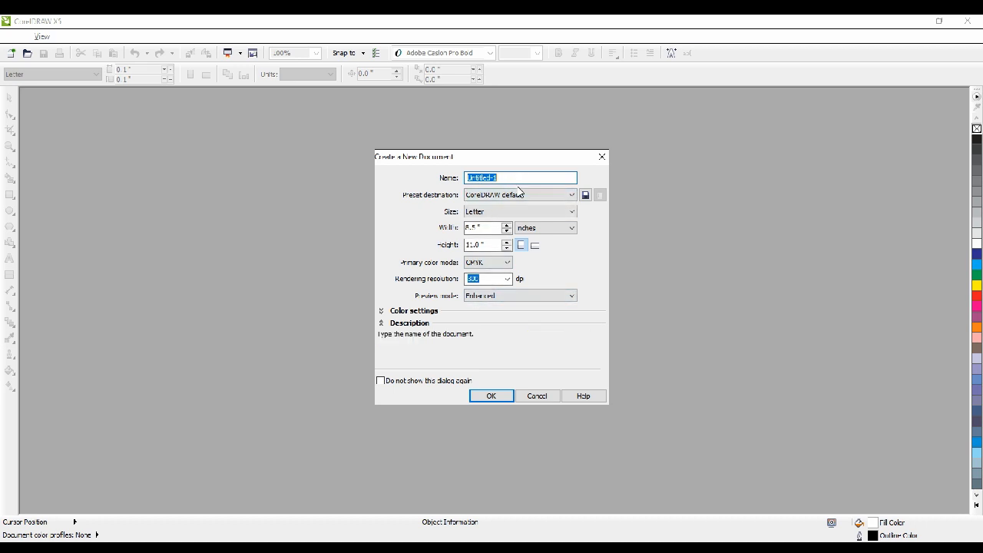
pyautogui.write('c')
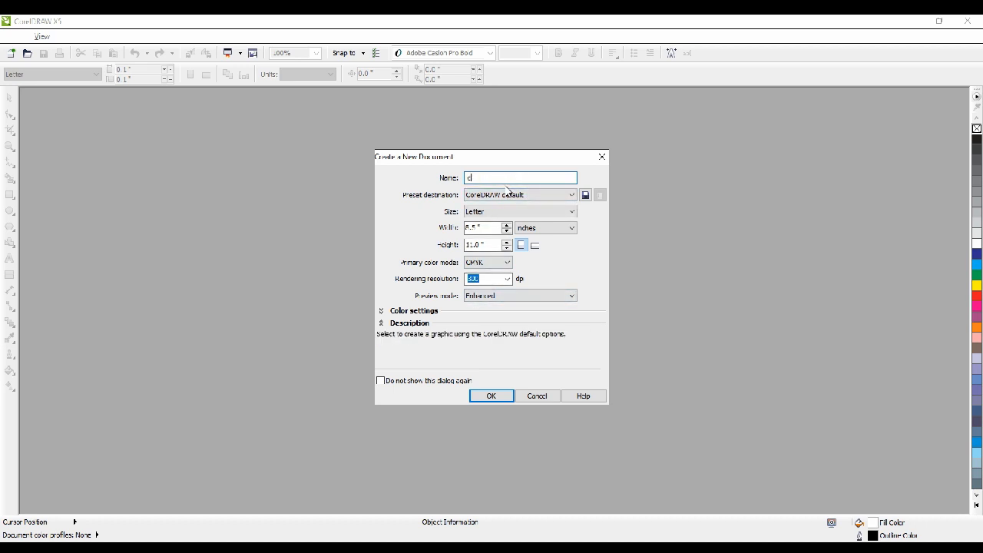
pyautogui.press('BackSpace')
pyautogui.write('COREL')
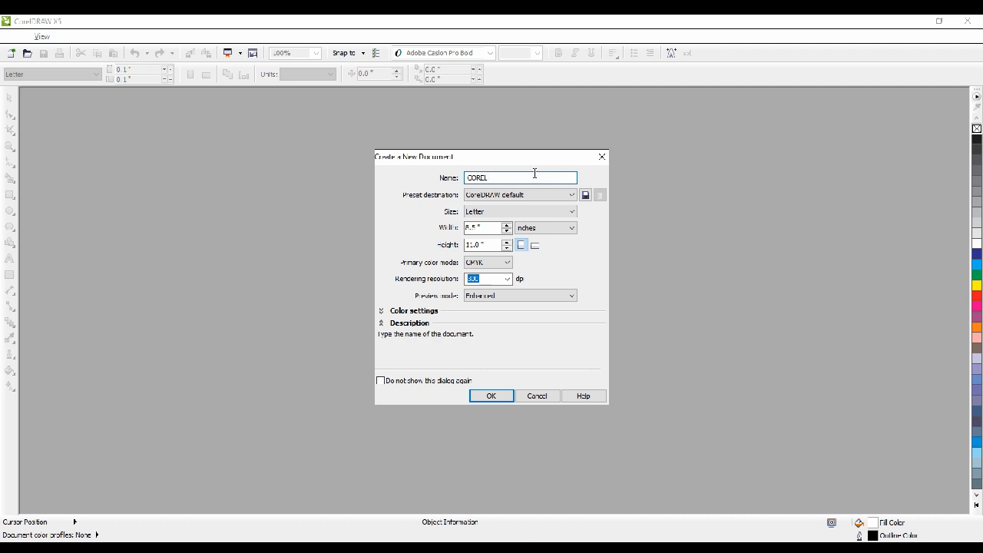
pyautogui.write('DRAW BASICS')
pyautogui.click(510, 394)
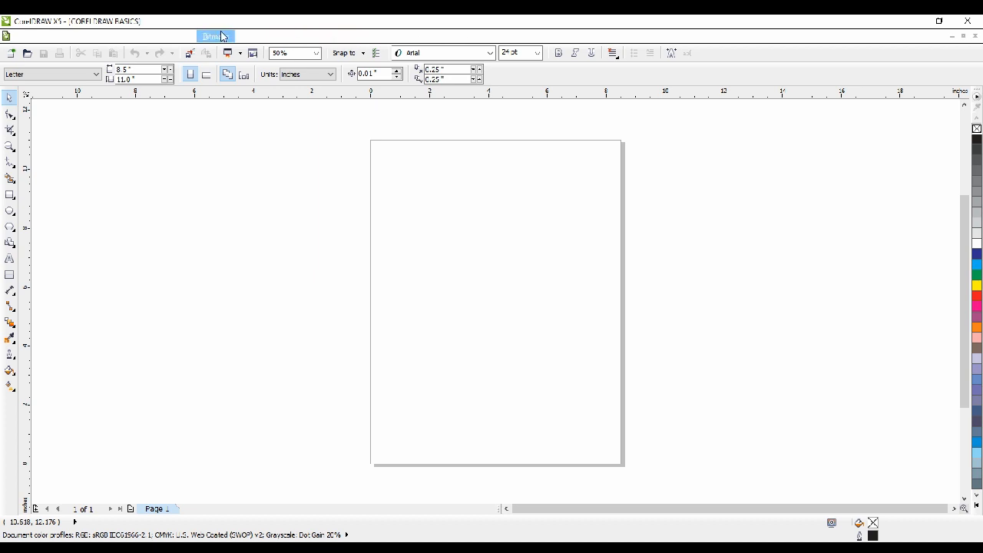
pyautogui.click(27, 38)
pyautogui.moveTo(50, 38)
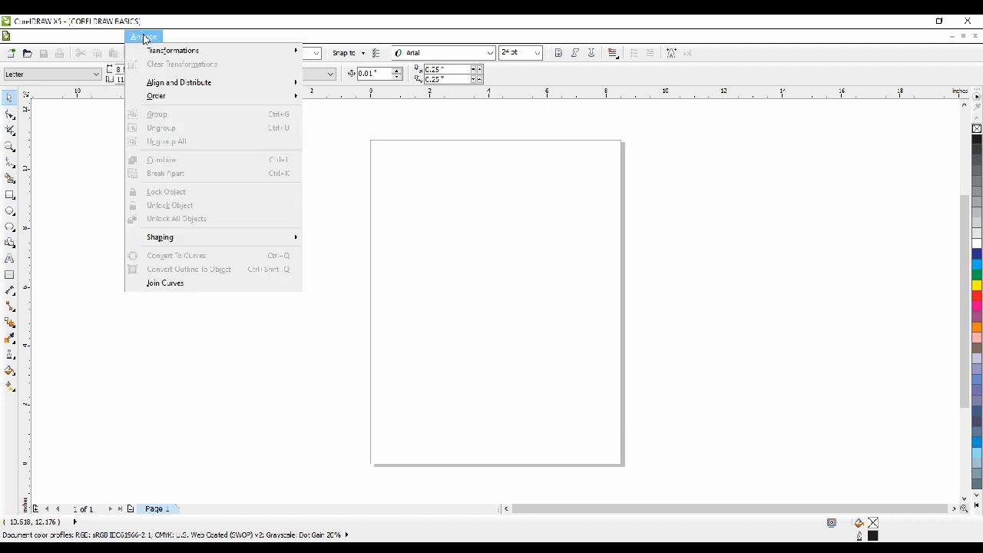
pyautogui.moveTo(195, 39)
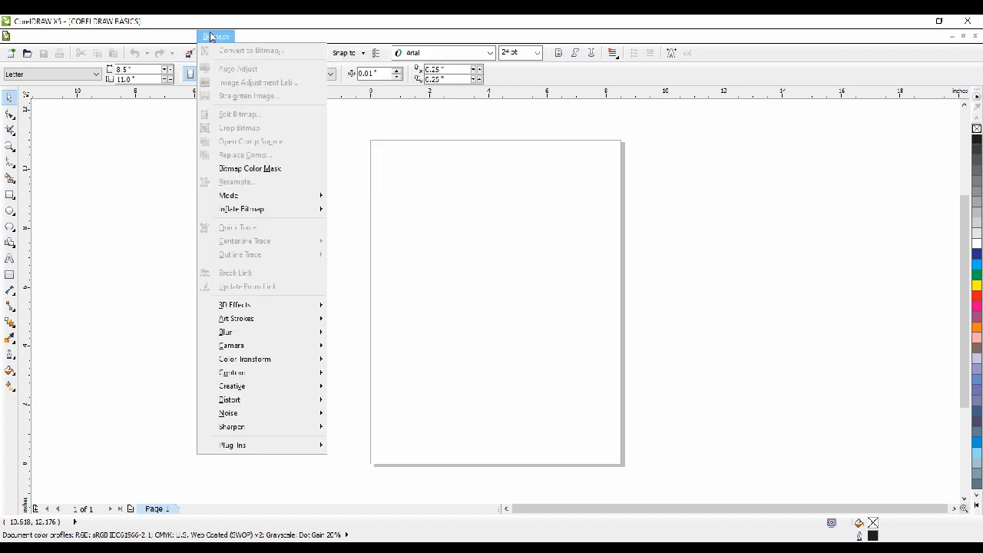
pyautogui.moveTo(247, 38)
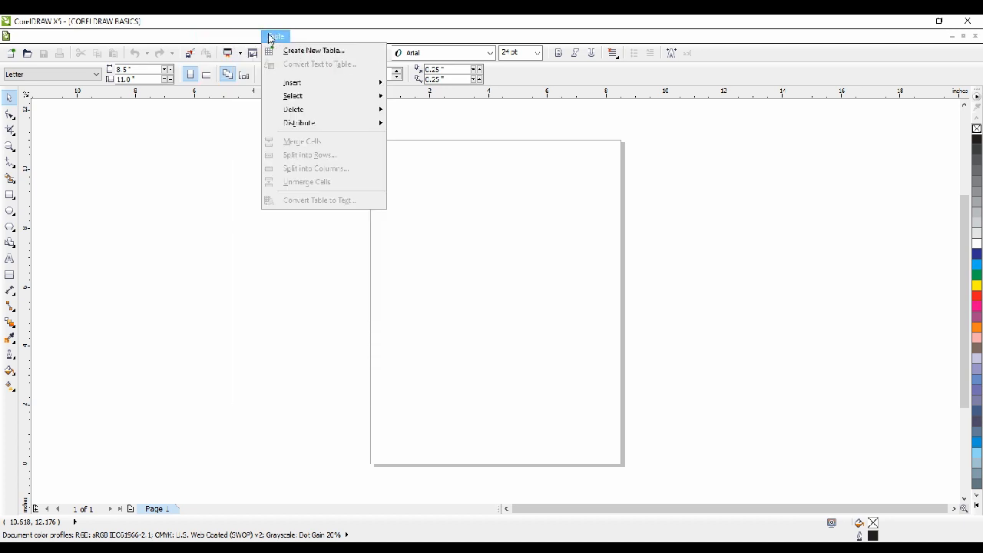
pyautogui.moveTo(305, 36)
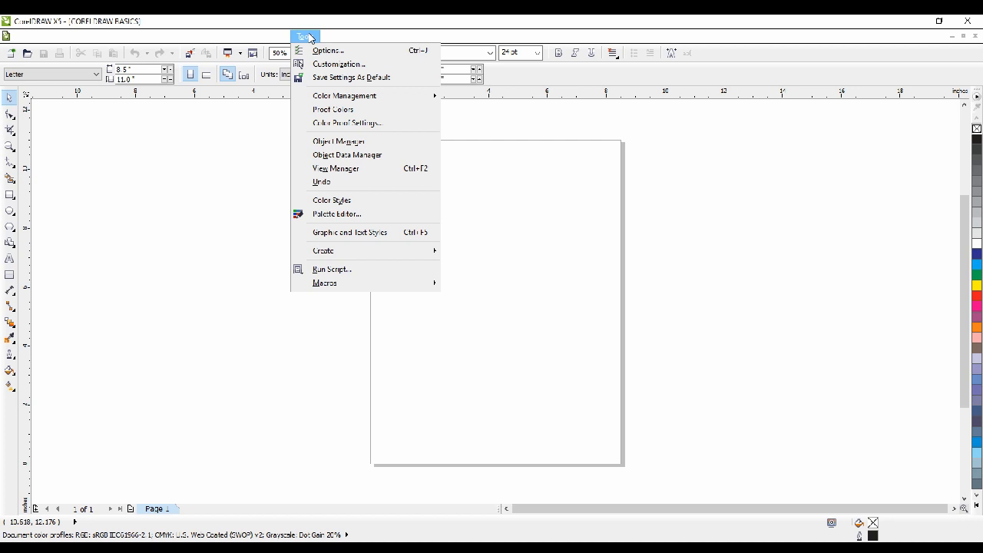
pyautogui.moveTo(347, 39)
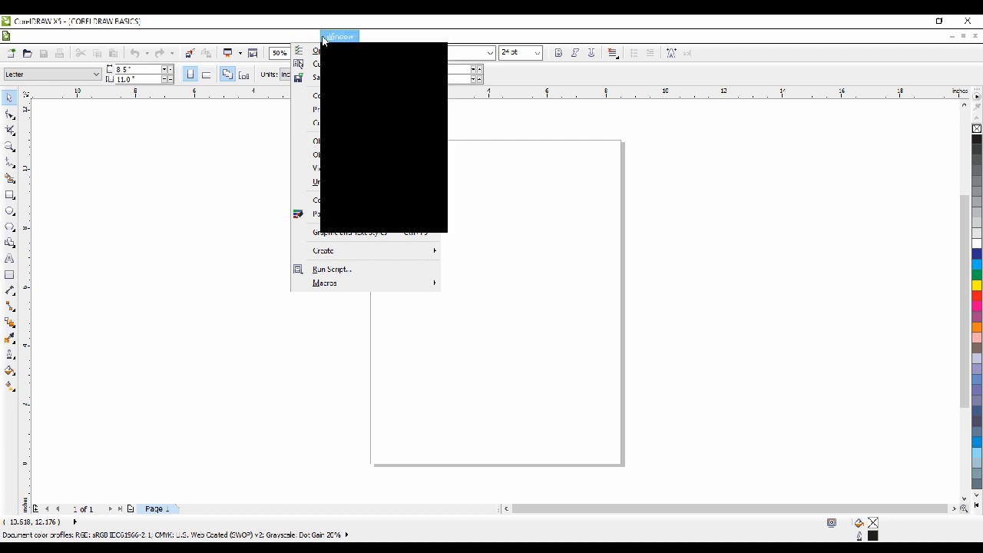
pyautogui.moveTo(383, 40)
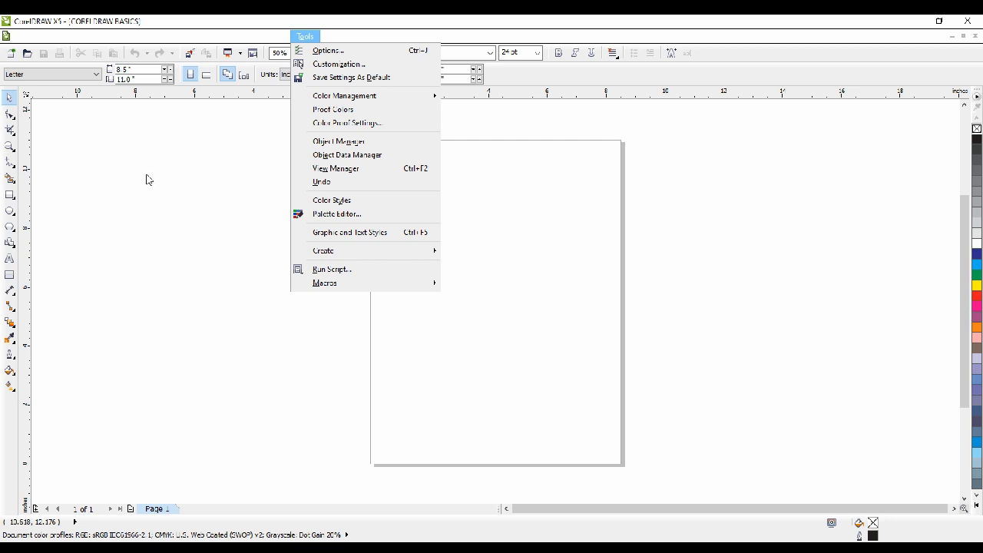
pyautogui.click(500, 191)
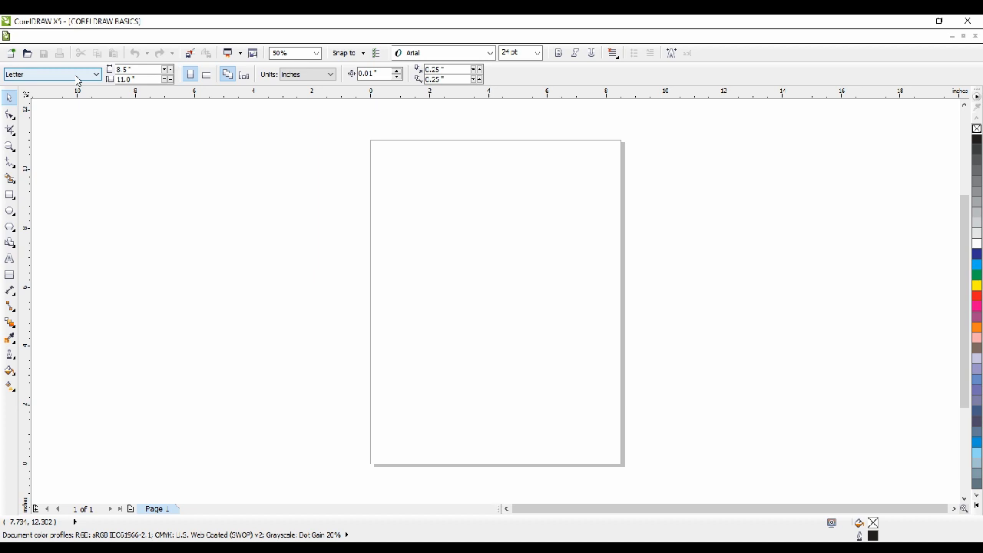
# Review the available paper size presets and the page's width and height settings.
pyautogui.click(63, 76)
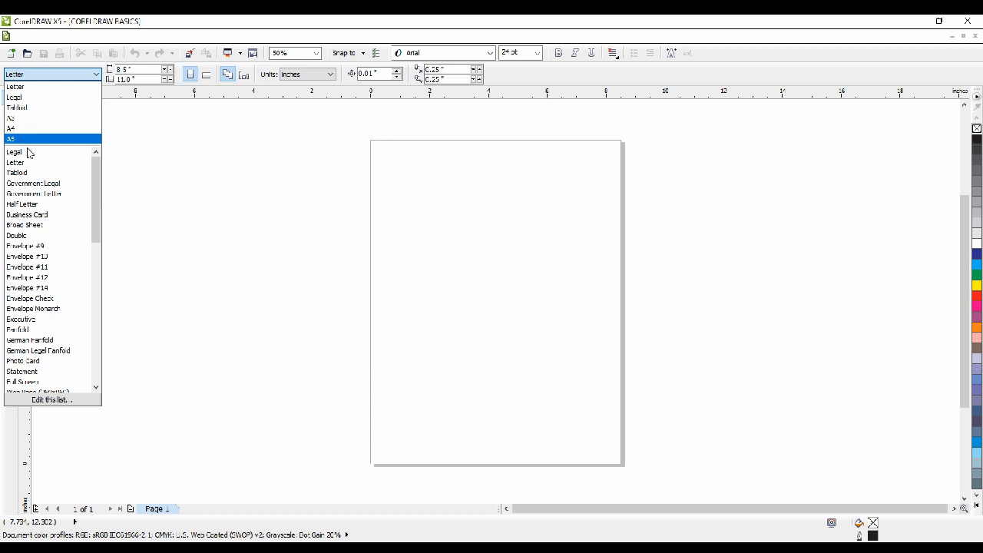
pyautogui.scroll(-3, 66, 271)
pyautogui.scroll(2, 47, 213)
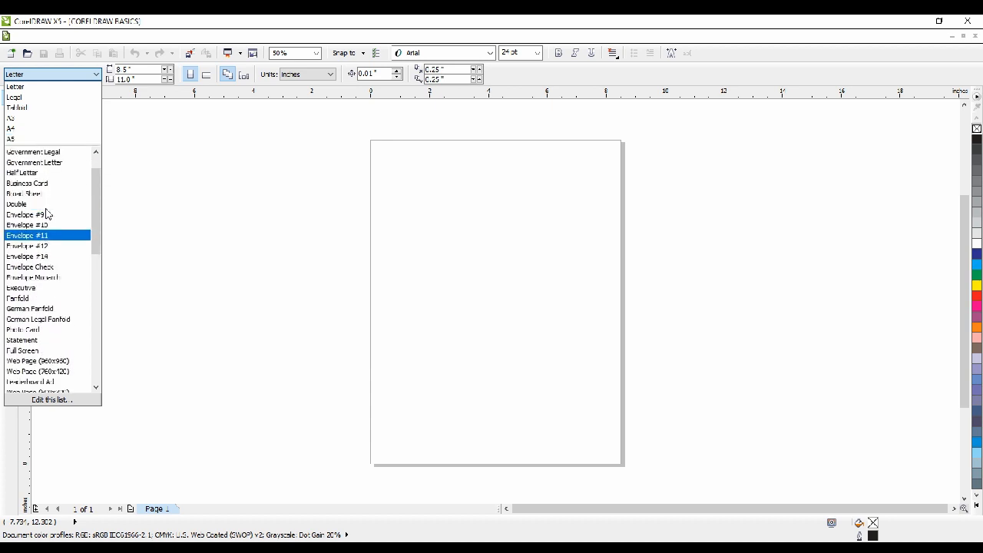
pyautogui.scroll(-2, 34, 253)
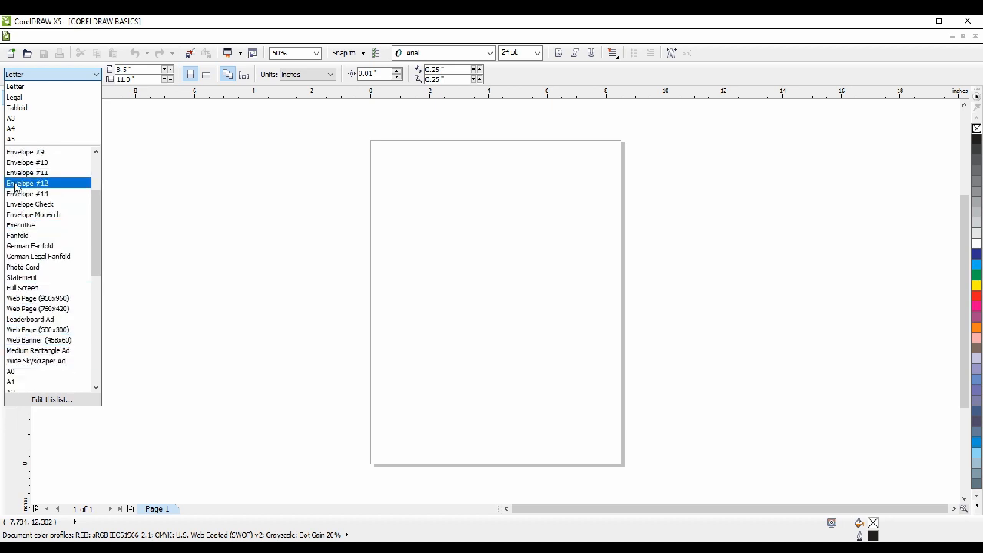
pyautogui.click(215, 188)
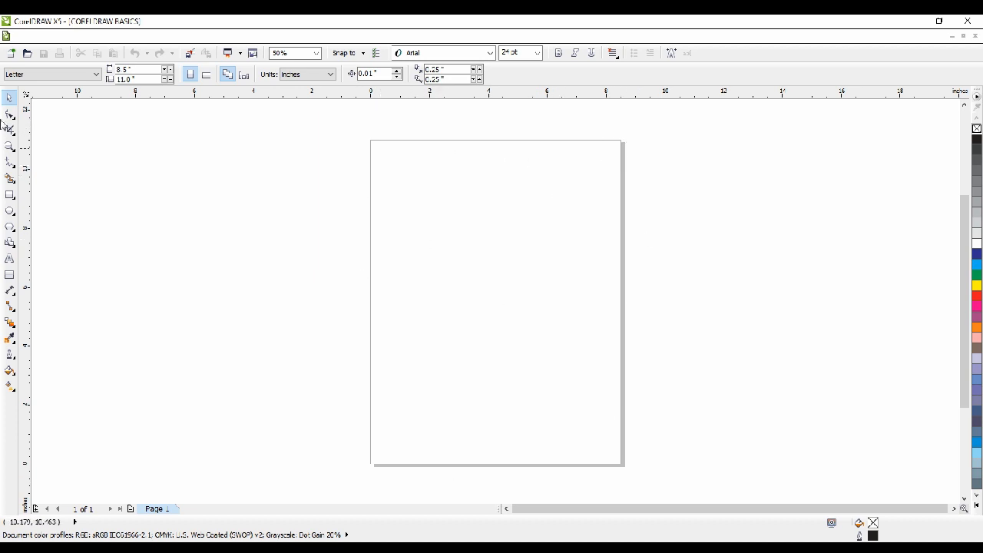
pyautogui.click(129, 70)
pyautogui.click(294, 80)
pyautogui.click(123, 80)
pyautogui.click(352, 136)
# Place horizontal guidelines along the page's lower and upper edges, and delete both guidelines again.
pyautogui.moveTo(161, 98); pyautogui.dragTo(170, 463)
pyautogui.moveTo(158, 97); pyautogui.dragTo(167, 140)
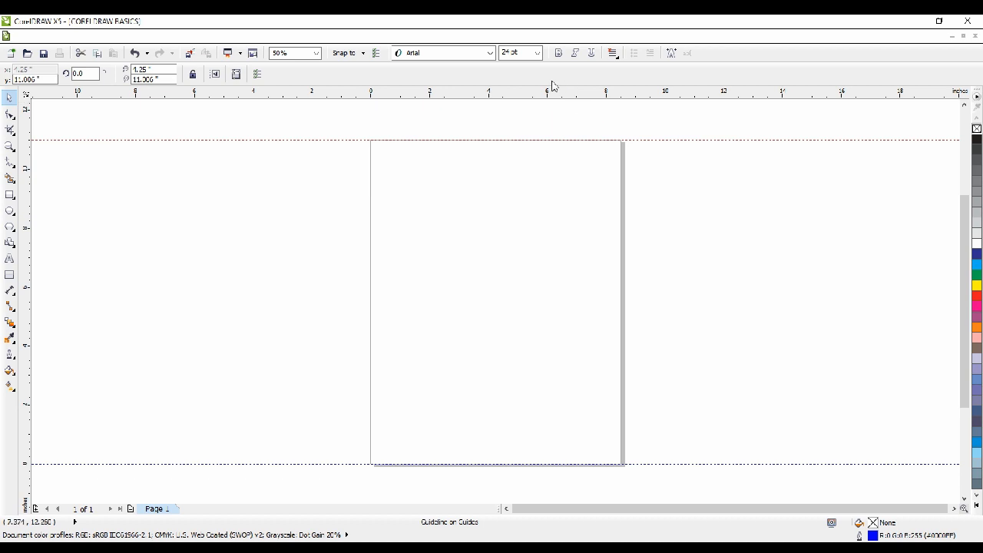
pyautogui.click(654, 139)
pyautogui.press('Delete')
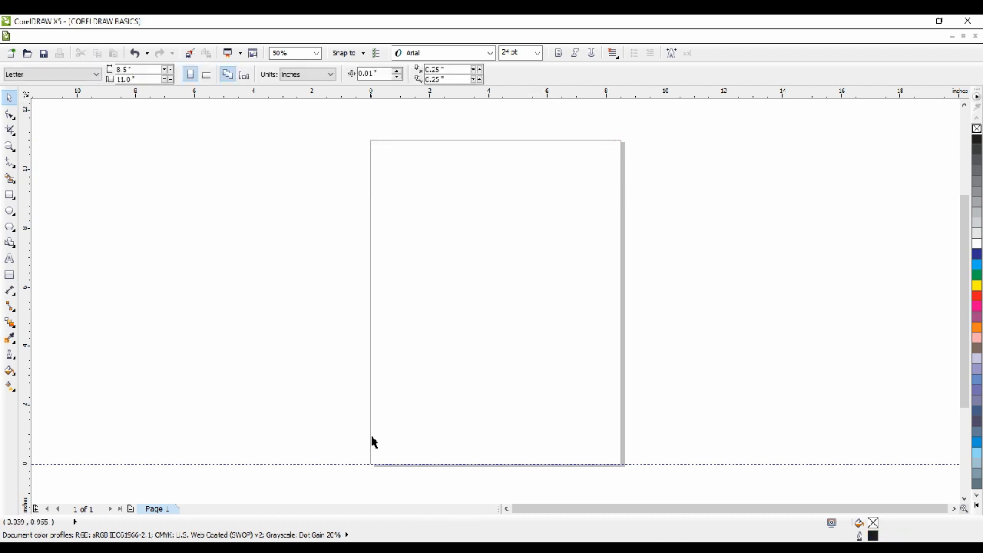
pyautogui.click(357, 463)
pyautogui.press('Delete')
# Switch the page orientation to landscape for all pages and add a second page after page 1.
pyautogui.click(206, 73)
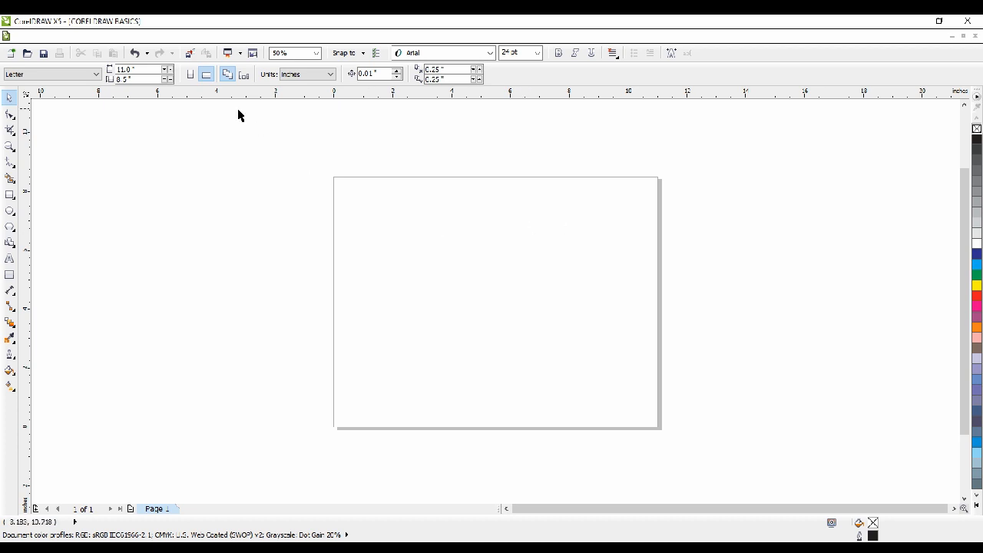
pyautogui.click(225, 74)
pyautogui.click(131, 510)
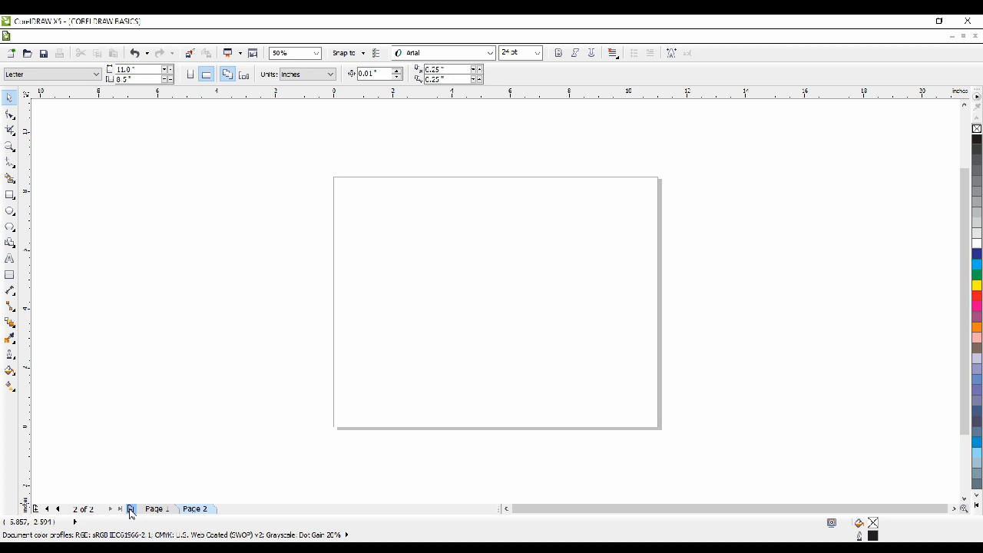
pyautogui.click(165, 509)
pyautogui.click(193, 513)
pyautogui.click(164, 514)
# Switch all pages to portrait, compare page 1 and page 2, and return them to landscape.
pyautogui.click(190, 75)
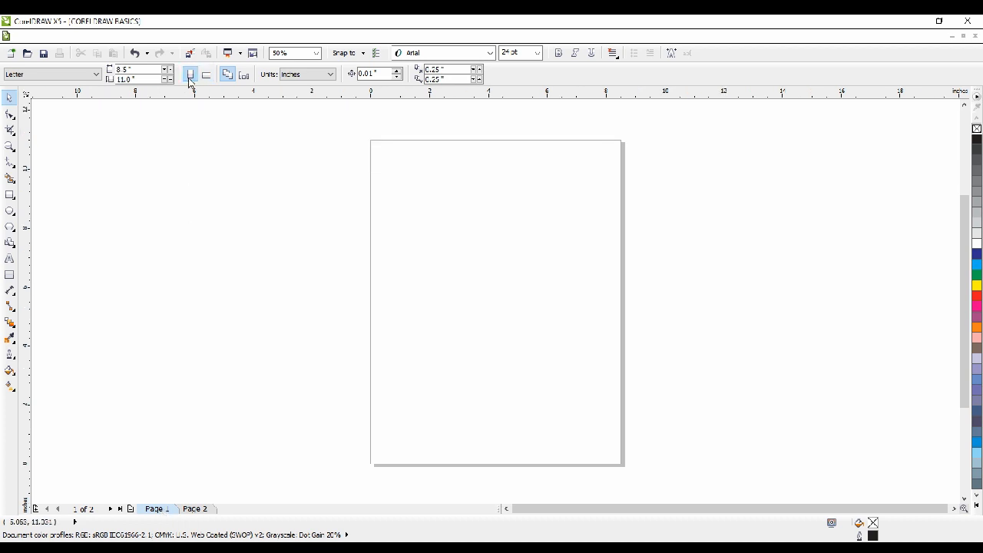
pyautogui.click(195, 512)
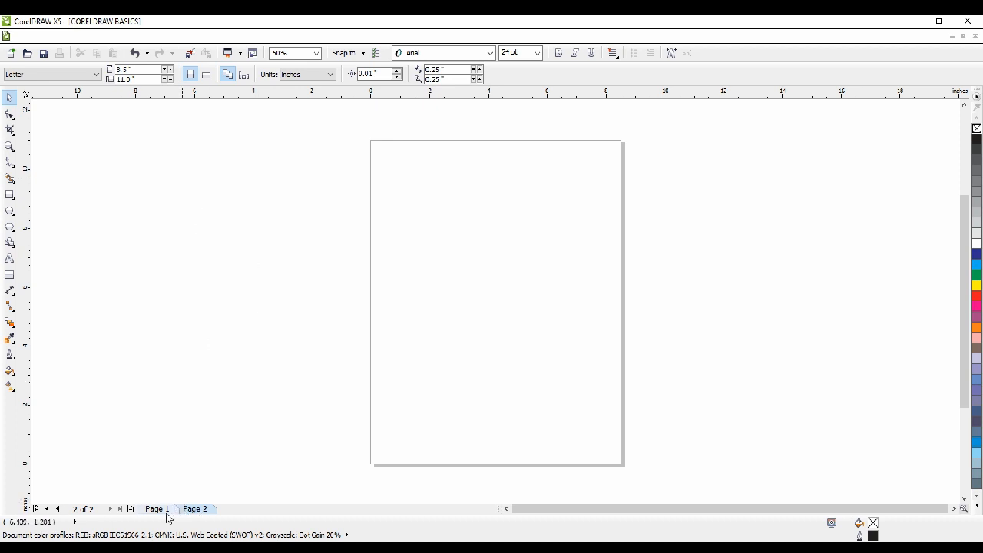
pyautogui.click(168, 512)
pyautogui.click(201, 510)
pyautogui.click(158, 508)
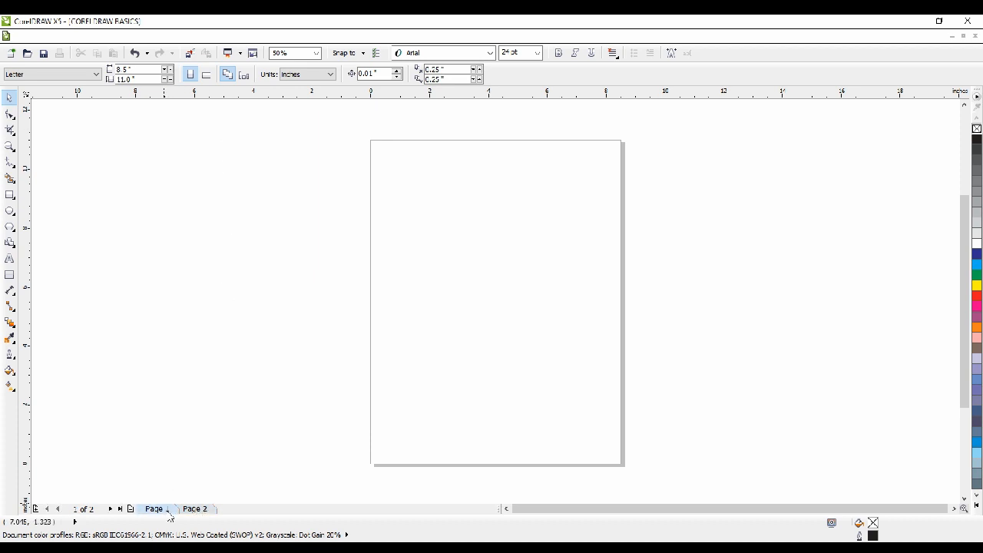
pyautogui.click(206, 75)
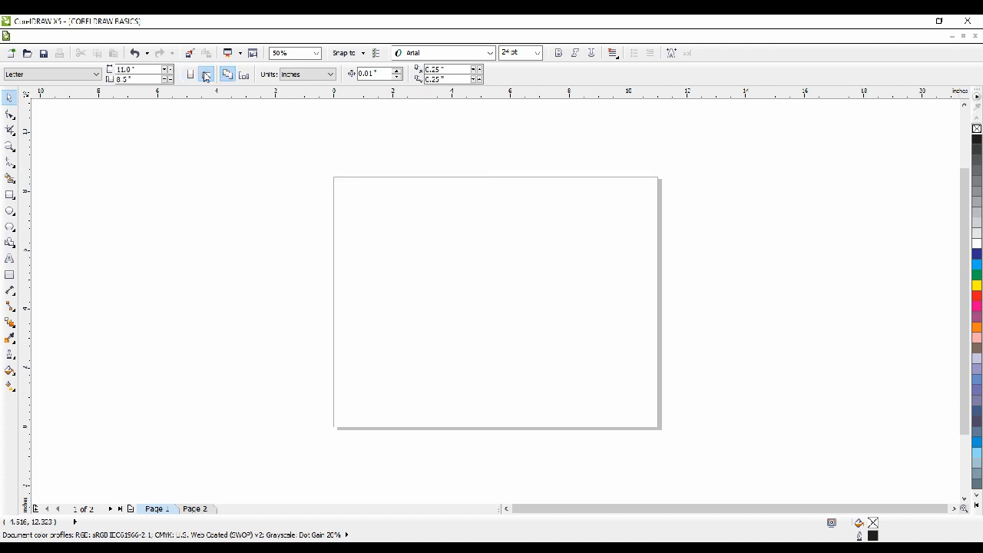
# Restrict page layout changes to the current page, set page 1 to portrait, and compare it with page 2.
pyautogui.click(244, 75)
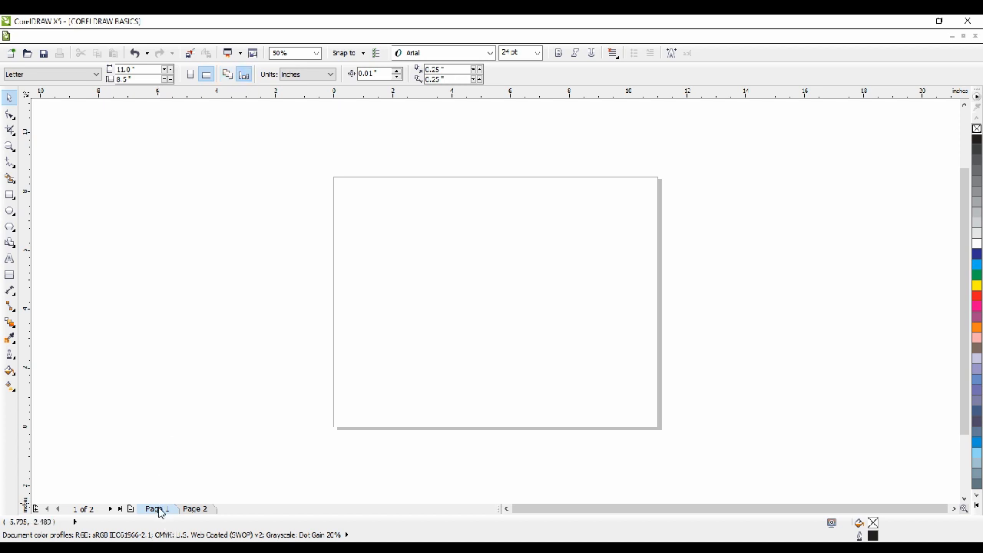
pyautogui.click(189, 73)
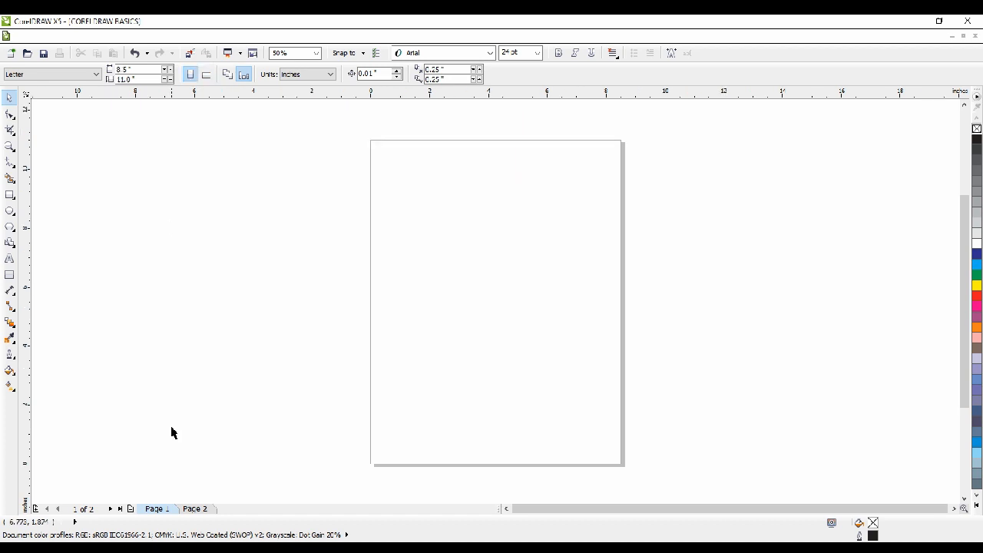
pyautogui.click(195, 509)
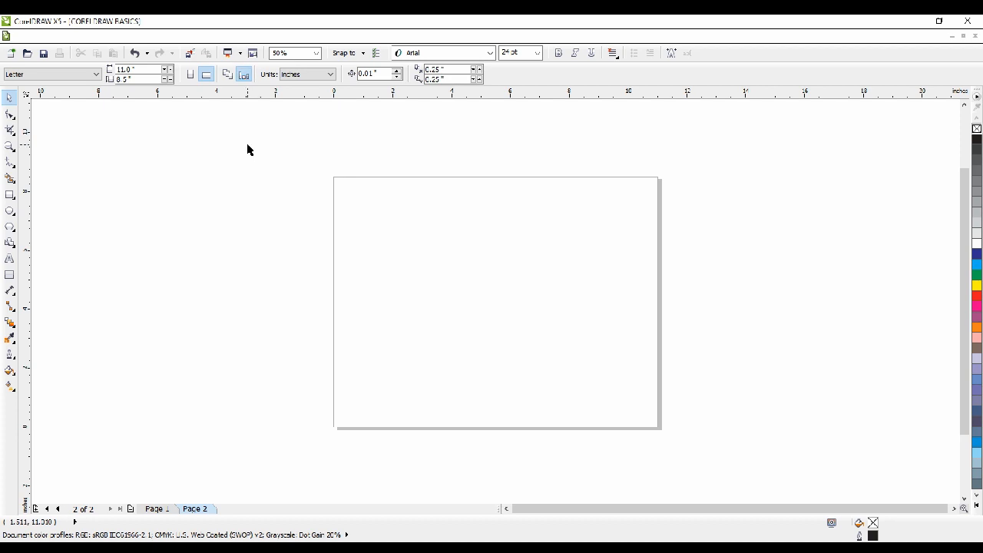
pyautogui.click(159, 509)
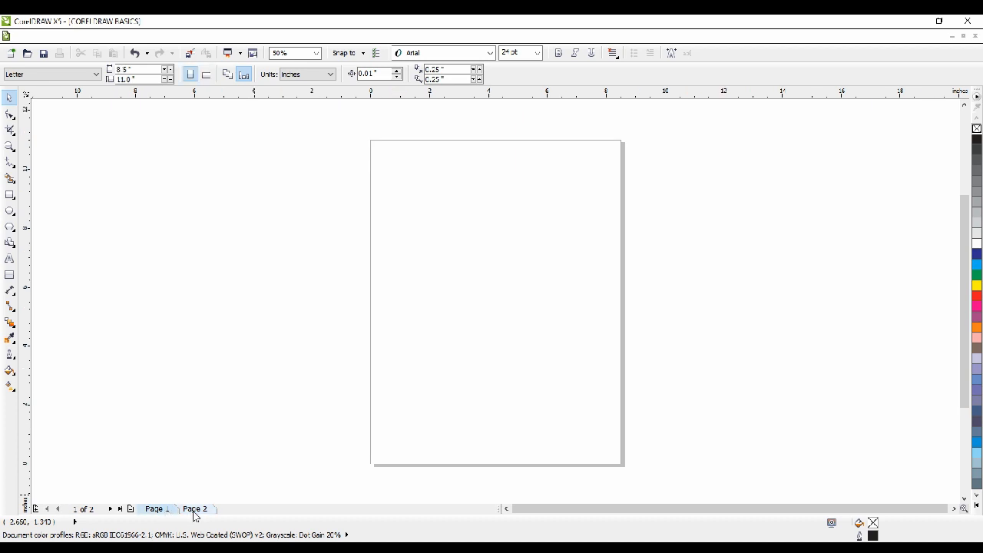
pyautogui.click(195, 509)
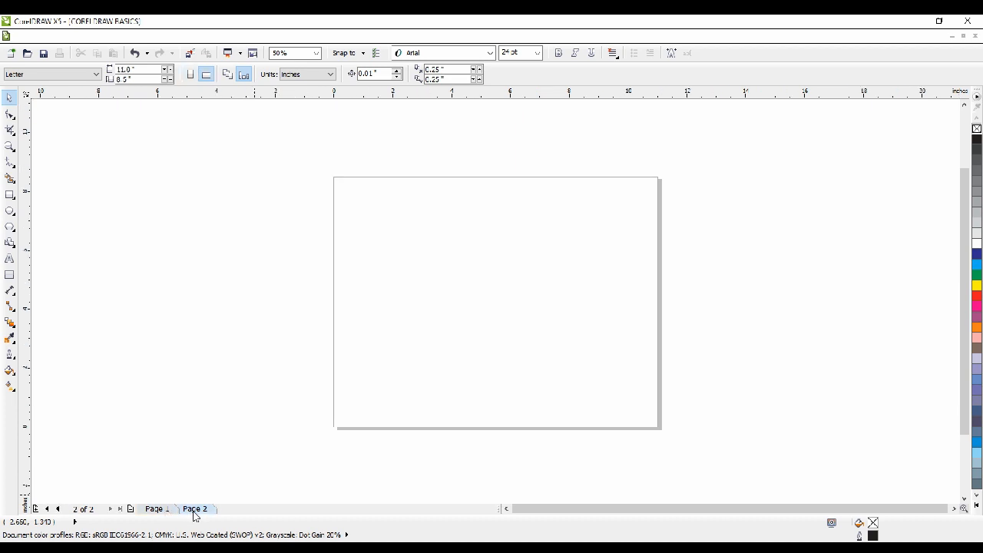
pyautogui.click(244, 78)
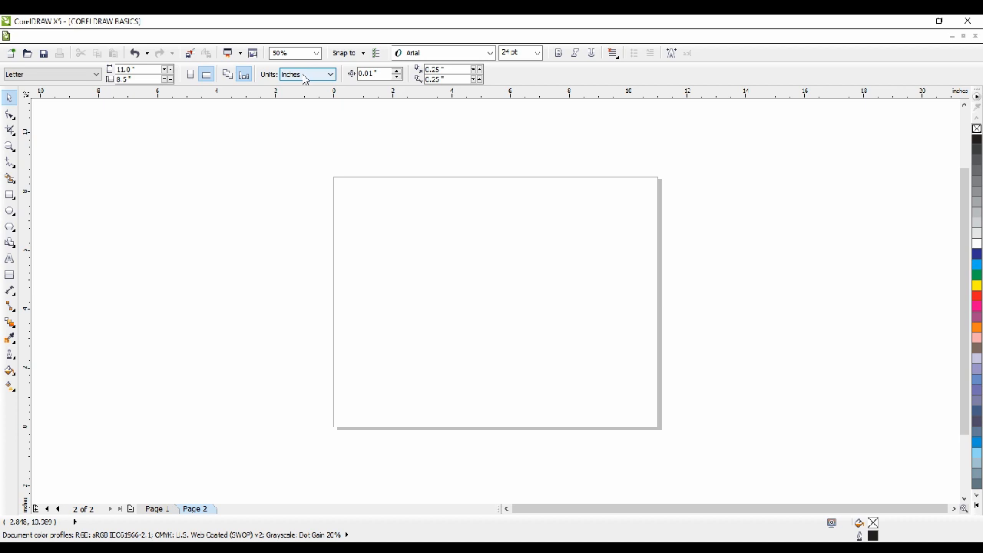
# Set page 2's width to 12 inches and change the drawing units to feet.
pyautogui.click(133, 69)
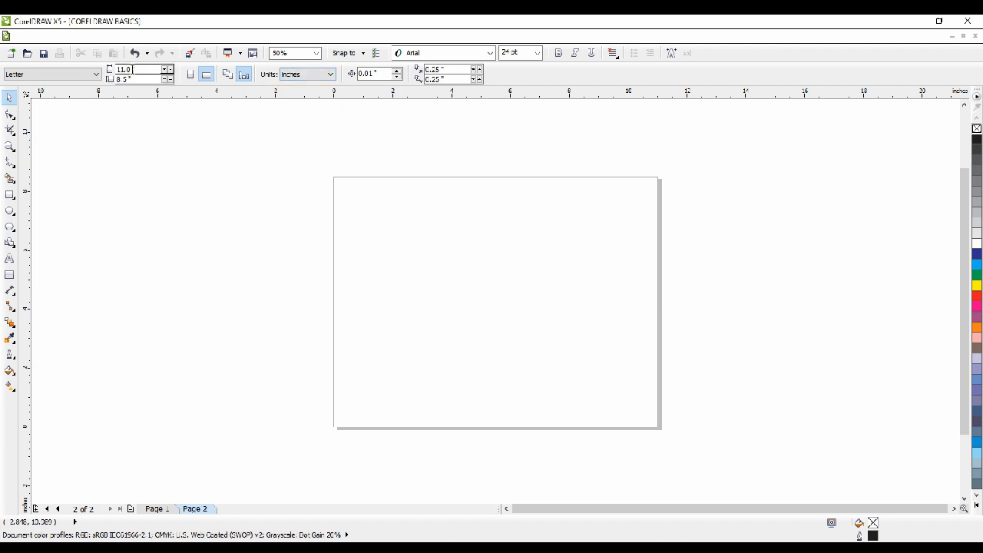
pyautogui.doubleClick(123, 69)
pyautogui.write('12')
pyautogui.press('Return')
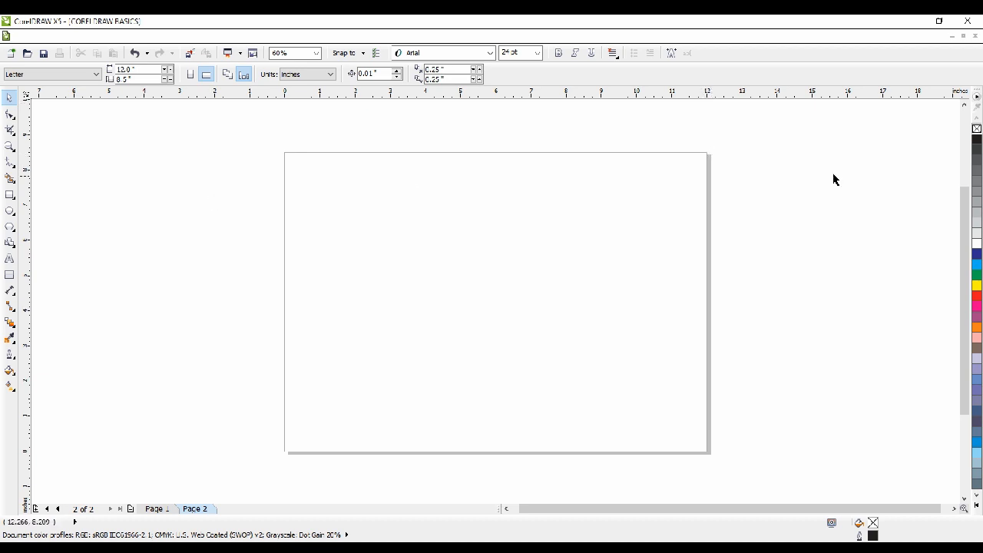
pyautogui.click(296, 77)
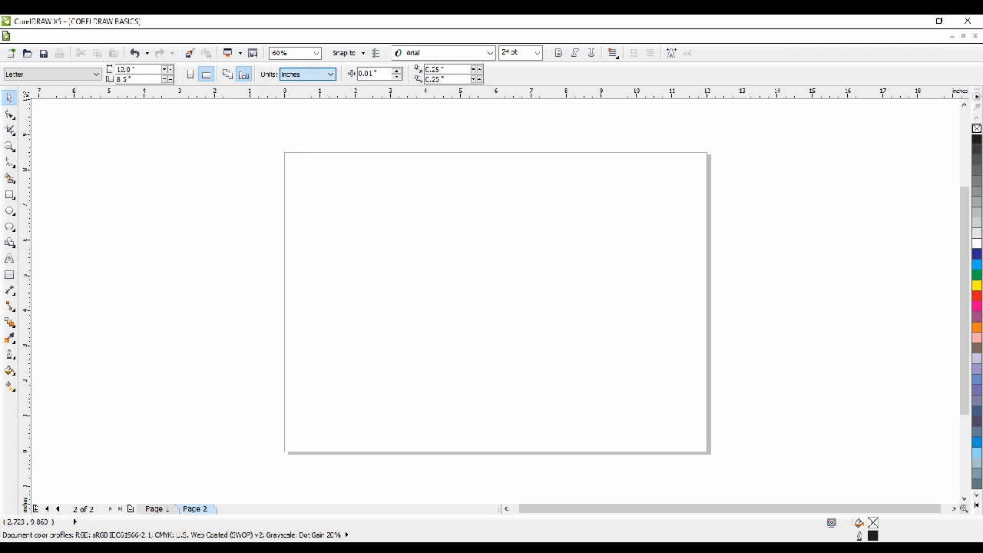
pyautogui.press('f')
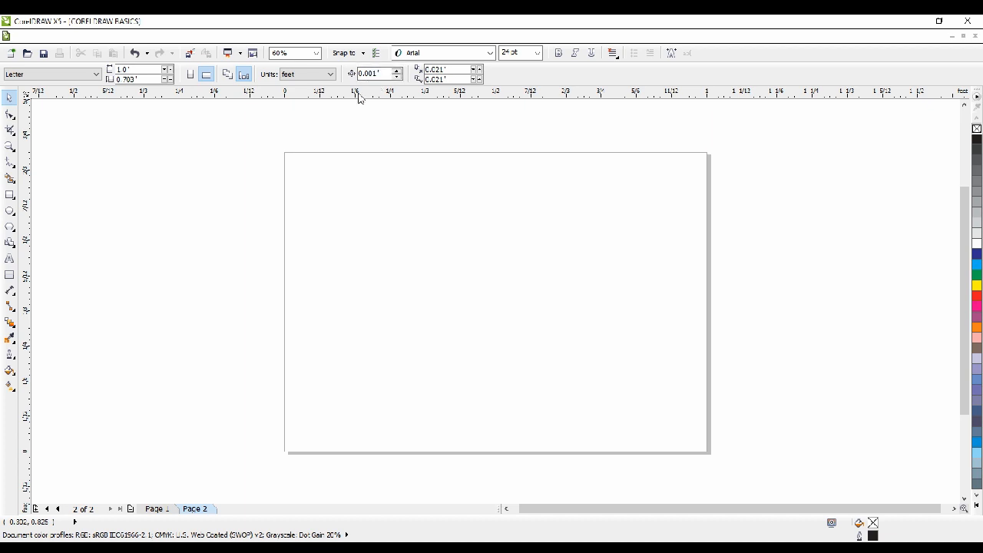
# Draw a rectangle about 0.21 by 0.12 feet near page 2's upper-left corner and fill it with dark blue.
pyautogui.click(10, 195)
pyautogui.moveTo(313, 185); pyautogui.dragTo(400, 233)
pyautogui.click(976, 253)
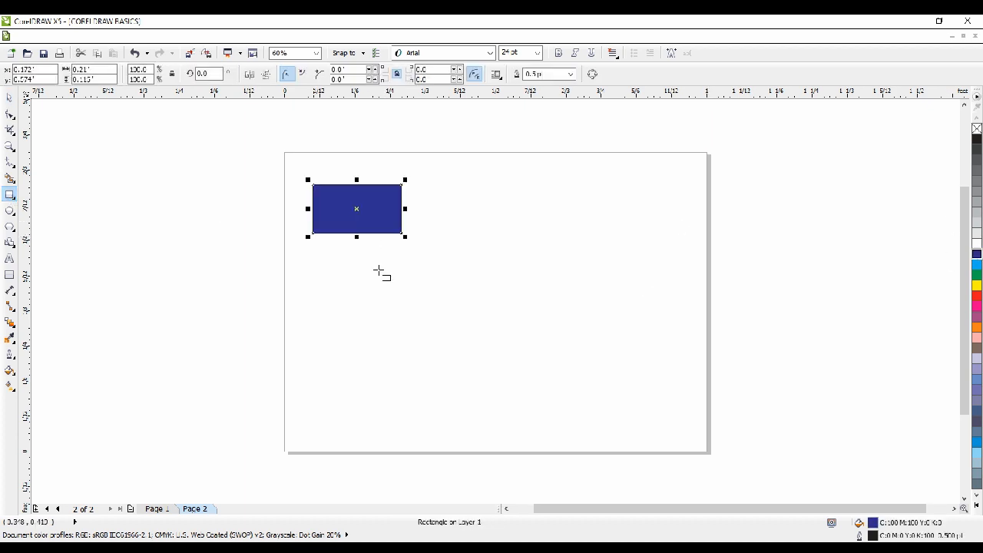
pyautogui.click(9, 98)
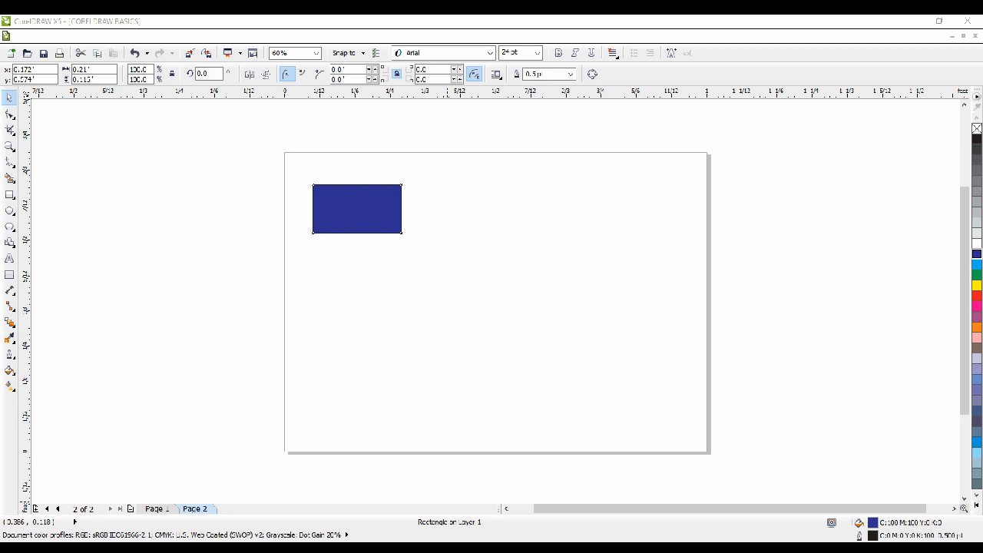
# Select the dark blue rectangle on page 2 and nudge it to the right in steps of 0.001 feet.
pyautogui.click(399, 230)
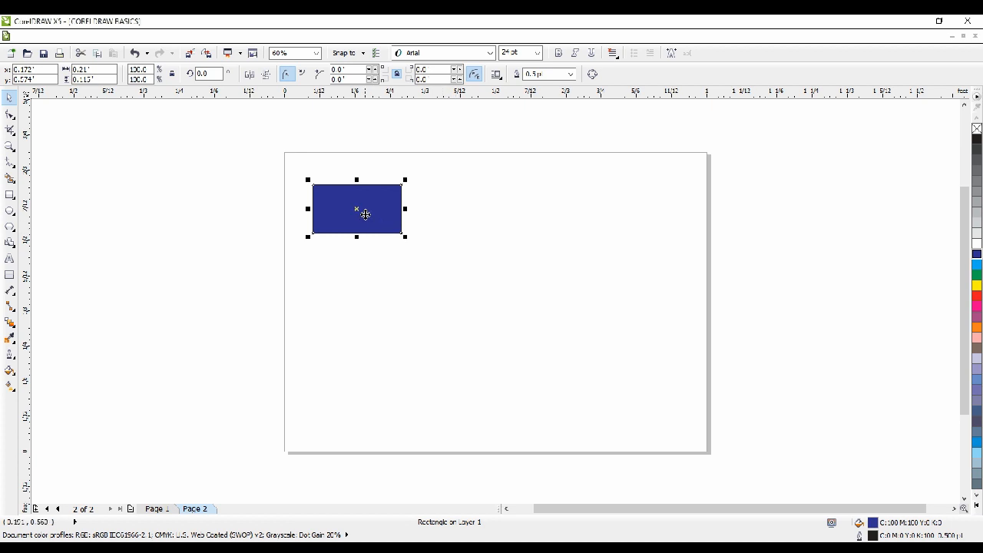
pyautogui.press('Right')
pyautogui.press('Right')
pyautogui.press('Right')
pyautogui.press('Right')
pyautogui.press('Right')
pyautogui.press('Right')
pyautogui.press('Right')
pyautogui.press('Right')
pyautogui.press('Right')
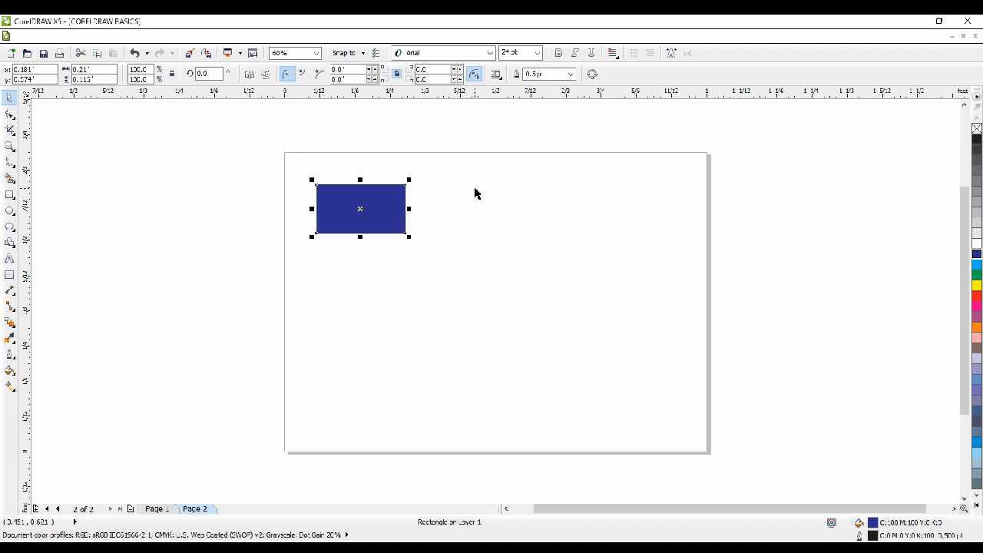
# Deselect the rectangle, change the drawing units to inches and increase the nudge distance above 0.01 inches.
pyautogui.press('Escape')
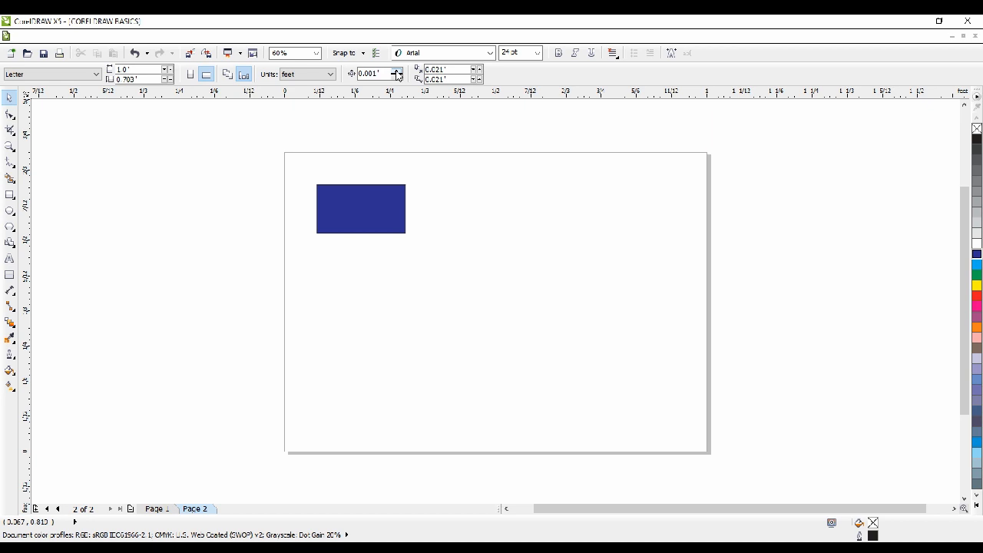
pyautogui.click(302, 76)
pyautogui.click(306, 89)
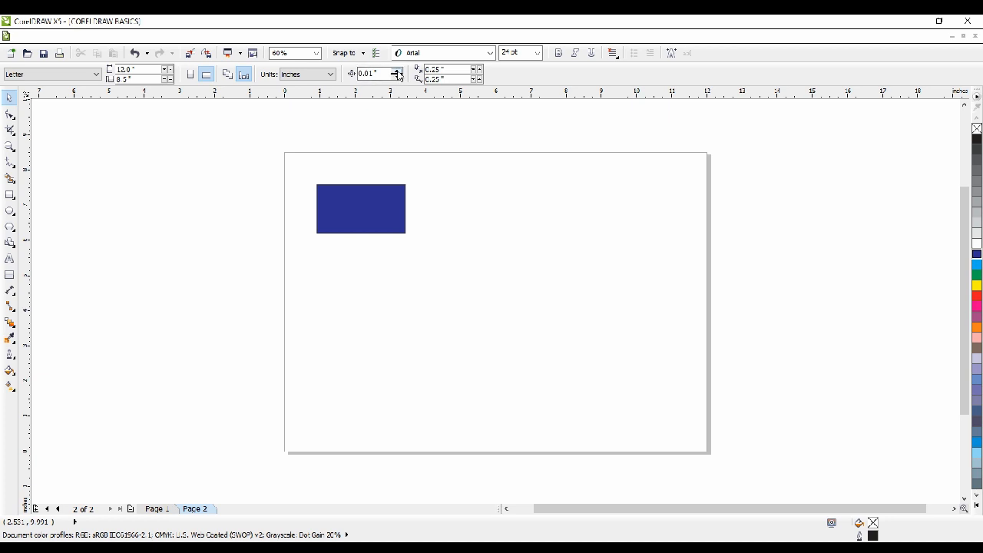
pyautogui.click(397, 70)
pyautogui.click(397, 70)
# Nudge the rectangle to the right until its centre is at about x = 4.06 inches.
pyautogui.click(363, 209)
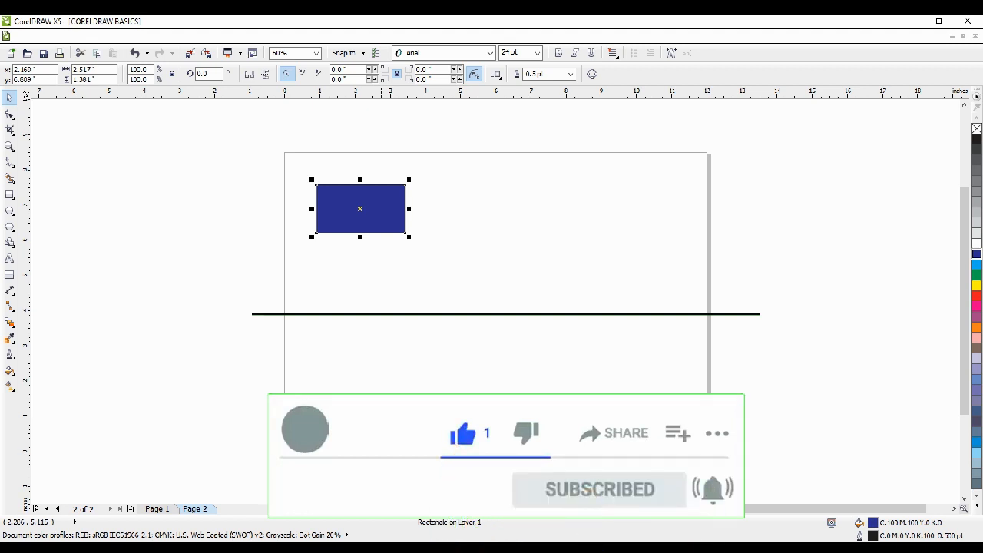
pyautogui.press('Right')
pyautogui.press('Right')
pyautogui.press('Right')
pyautogui.press('Right')
pyautogui.press('Right')
pyautogui.press('Right')
pyautogui.press('Right')
pyautogui.press('Right')
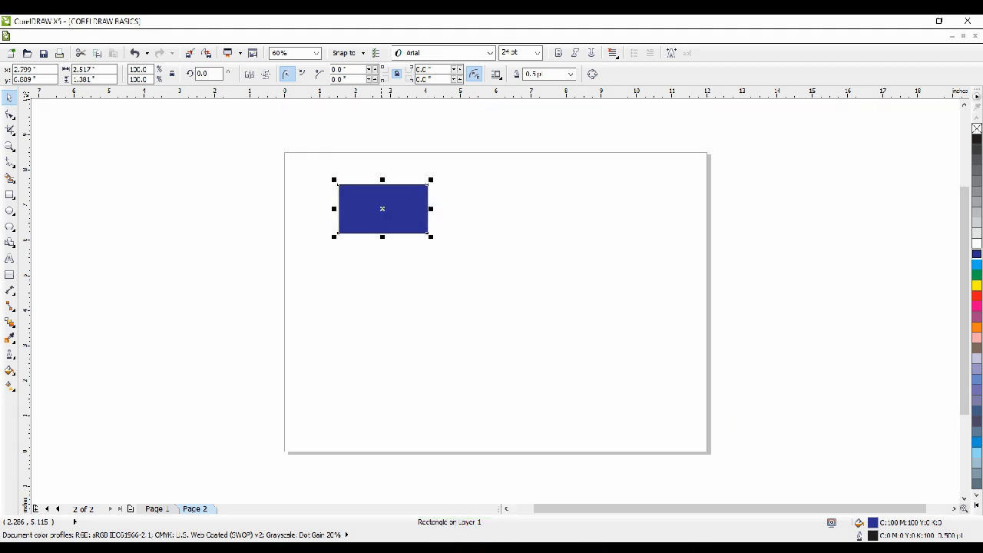
pyautogui.press('Right')
pyautogui.press('Right')
pyautogui.press('Right')
pyautogui.press('Right')
pyautogui.press('Right')
pyautogui.press('Right')
pyautogui.press('Right')
pyautogui.press('Right')
pyautogui.press('Right')
pyautogui.press('Right')
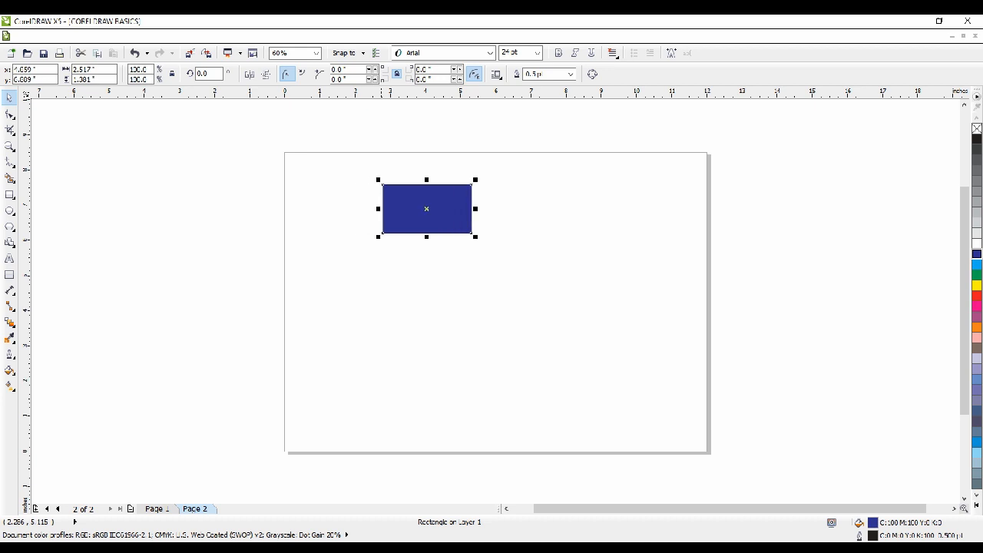
# Set the nudge distance to 0.46 inches and nudge the rectangle five increments to the right.
pyautogui.click(344, 131)
pyautogui.click(397, 71)
pyautogui.click(397, 71)
pyautogui.click(397, 70)
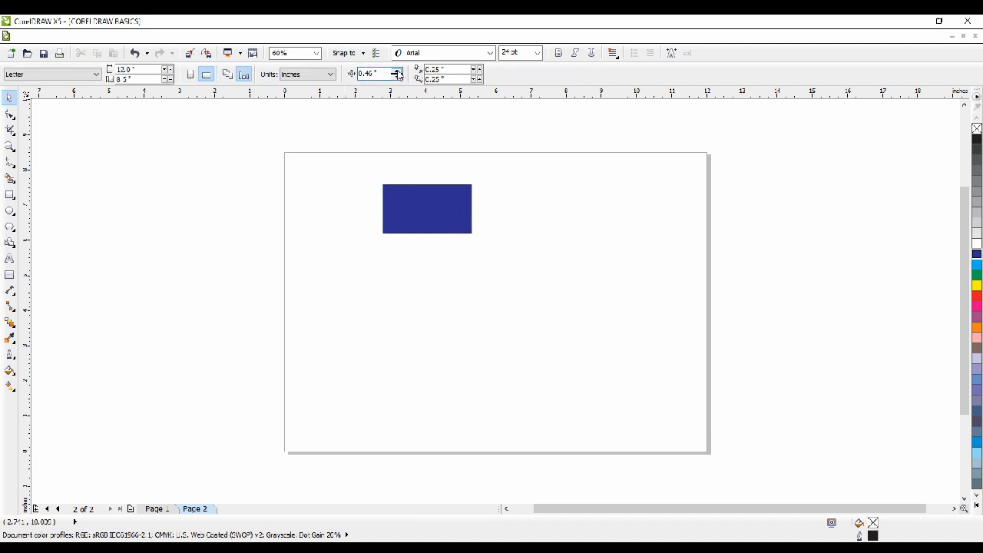
pyautogui.click(427, 210)
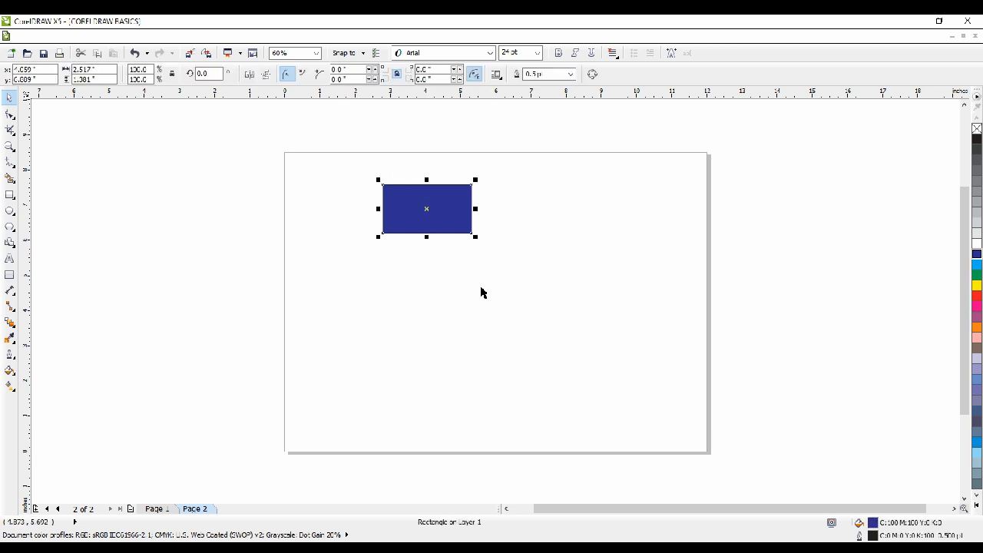
pyautogui.press('Right')
pyautogui.press('Right')
pyautogui.press('Right')
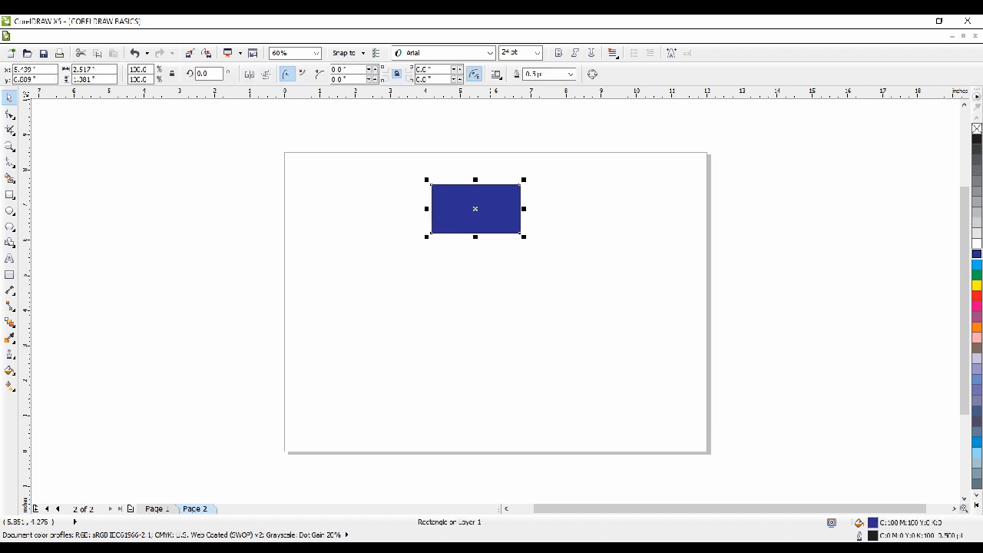
pyautogui.press('Right')
pyautogui.press('Right')
pyautogui.click(404, 126)
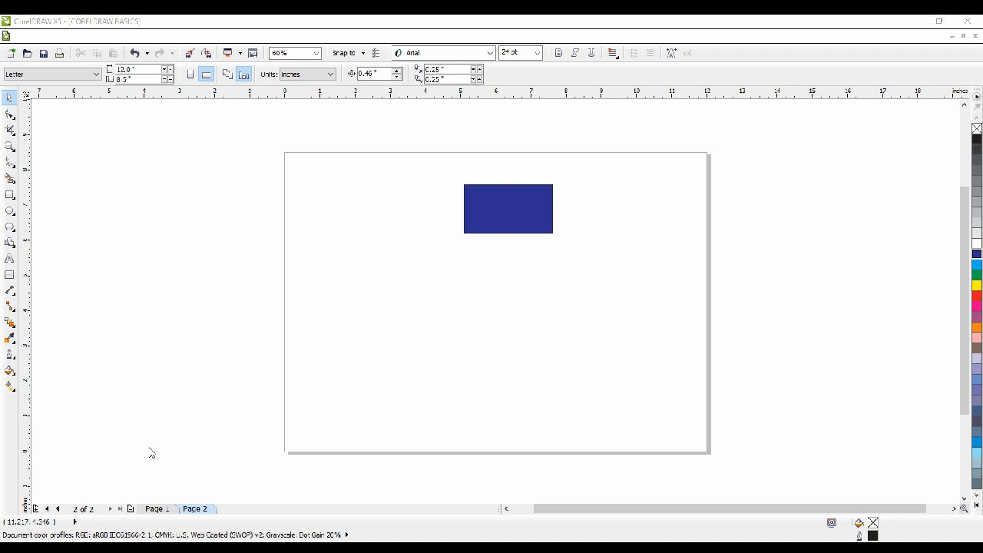
# Rename page 1 as INTRO and page 2 as DESCRIPTION.
pyautogui.rightClick(158, 509)
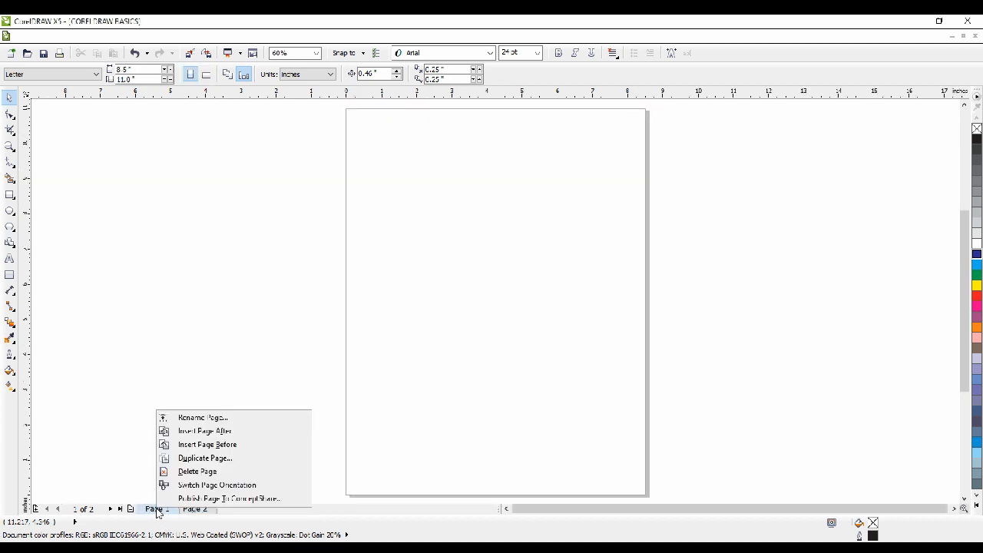
pyautogui.click(210, 418)
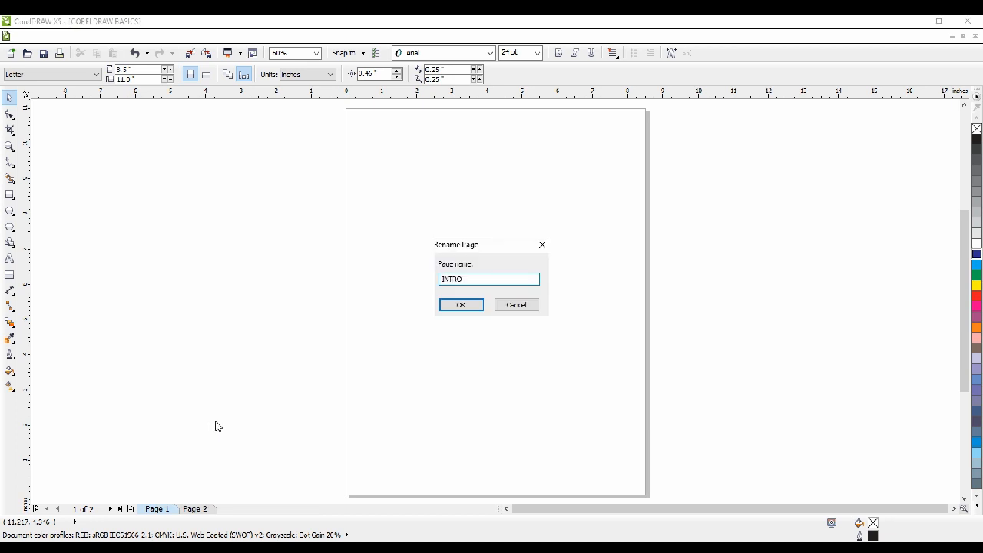
pyautogui.click(456, 307)
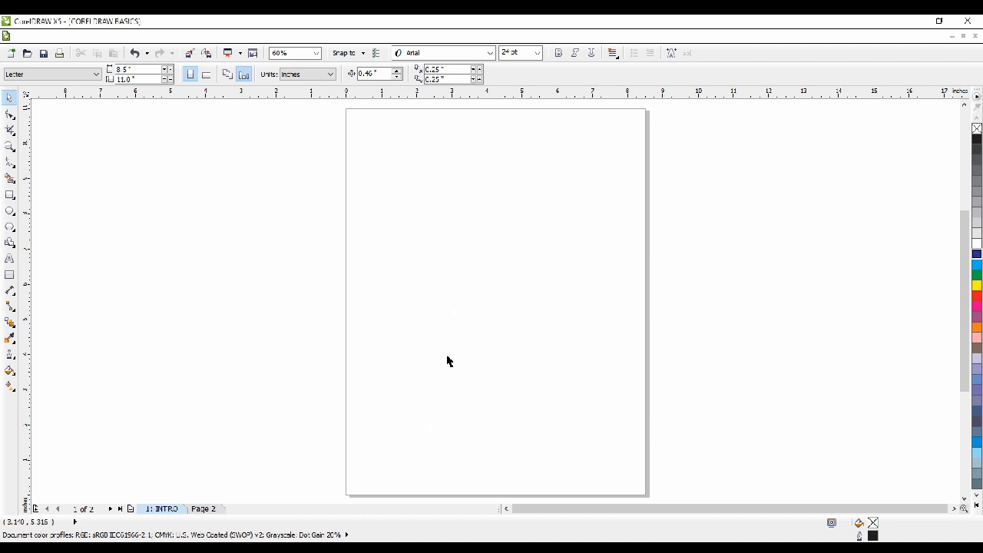
pyautogui.rightClick(205, 509)
pyautogui.click(247, 421)
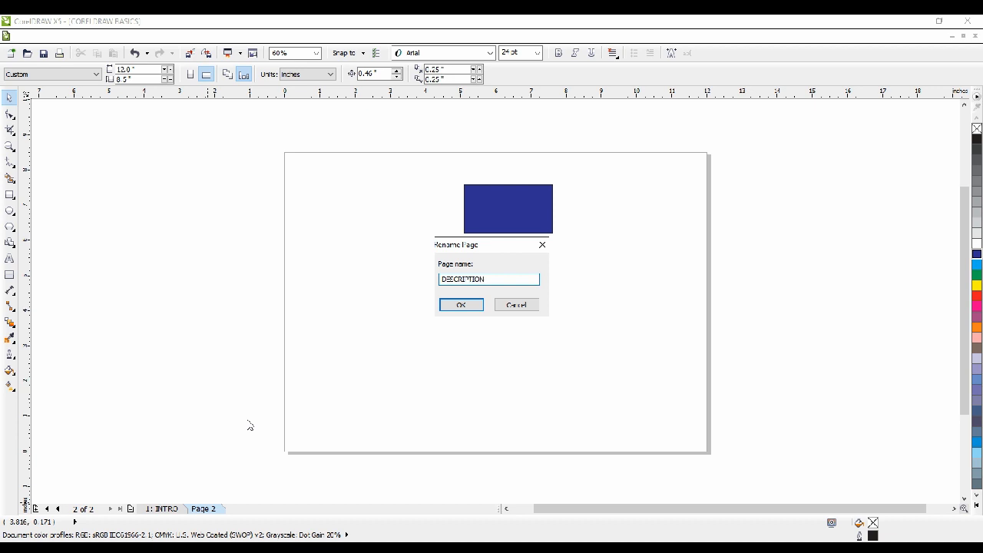
pyautogui.click(476, 308)
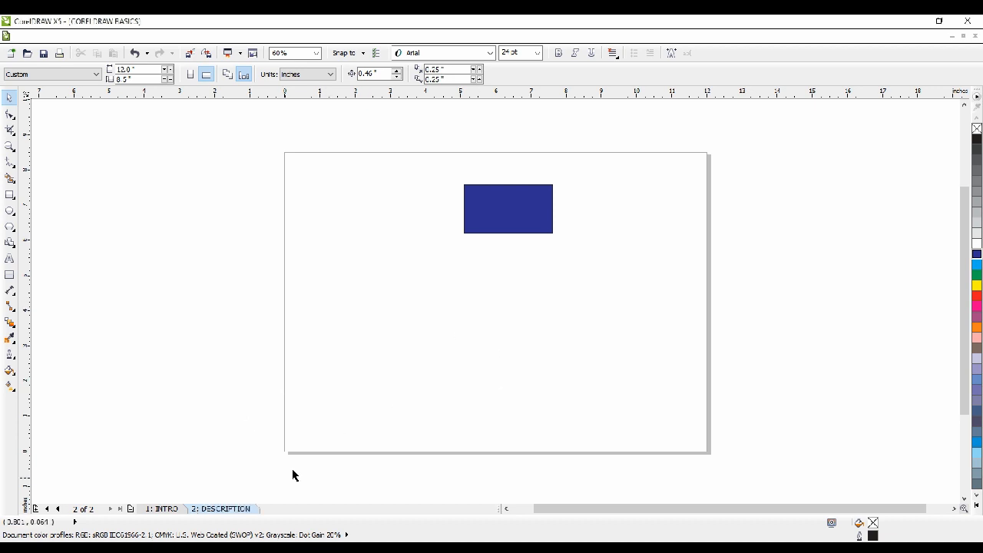
# Add a third page after DESCRIPTION and return to the INTRO page.
pyautogui.click(131, 508)
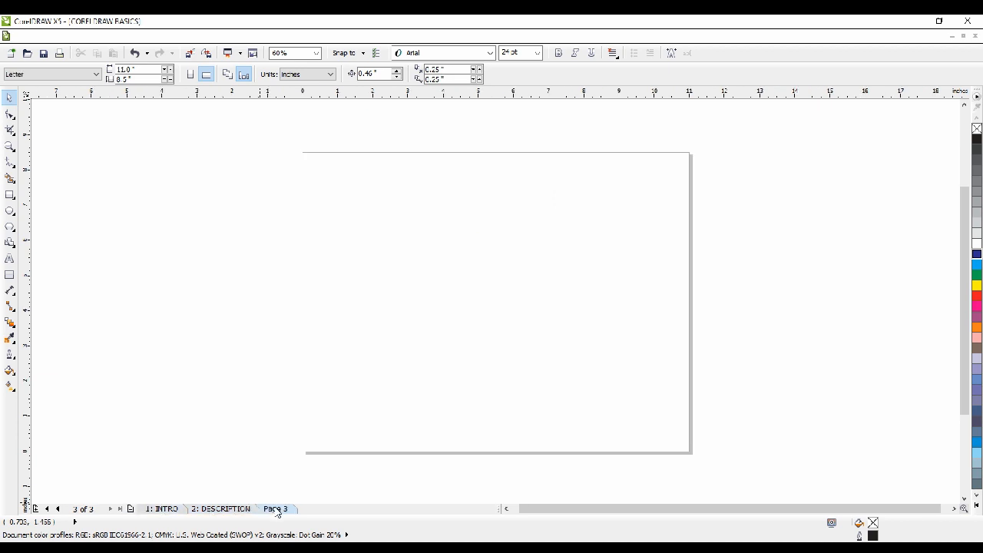
pyautogui.rightClick(172, 511)
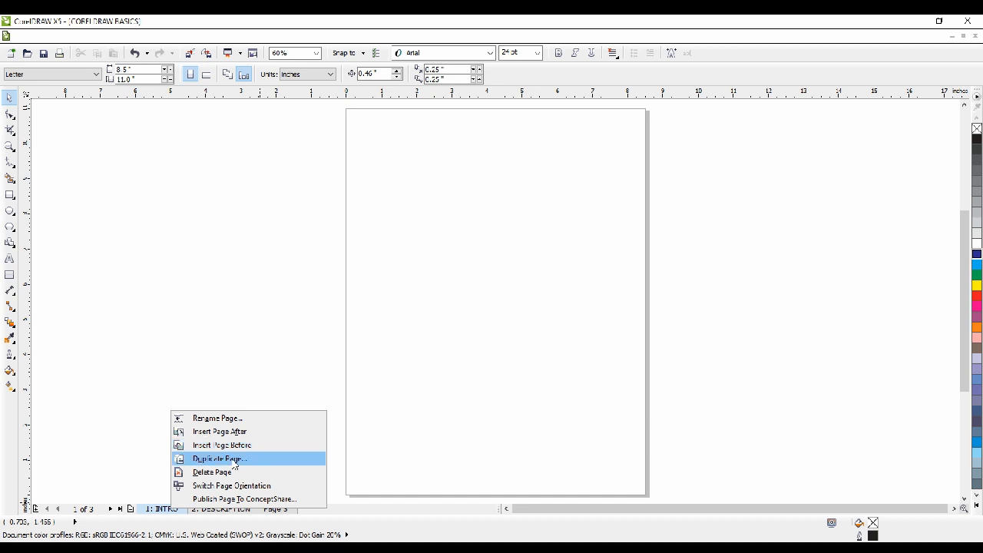
pyautogui.click(166, 512)
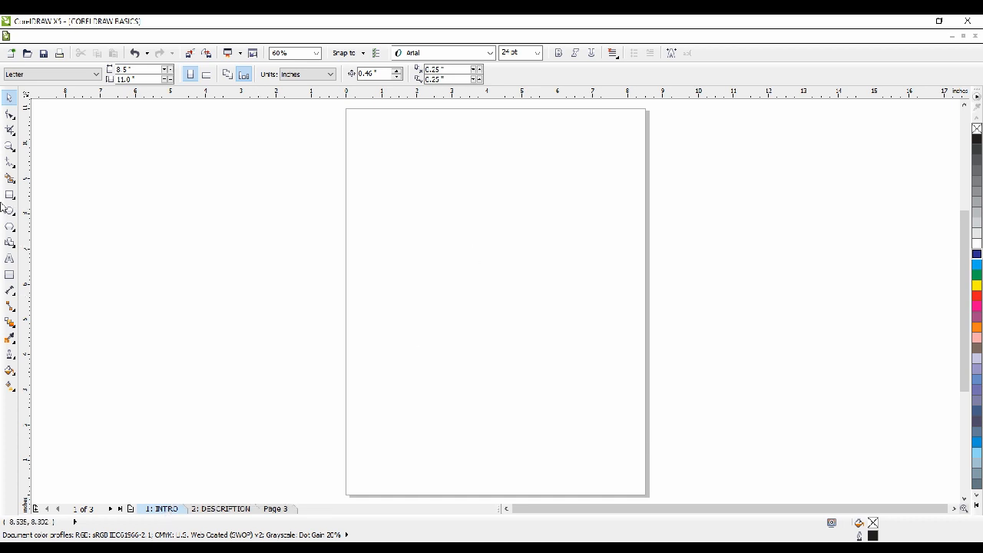
# Draw a five-sided polygon about 4.65 by 4.35 inches on the INTRO page and fill it with cyan.
pyautogui.click(10, 226)
pyautogui.moveTo(427, 173); pyautogui.dragTo(598, 334)
pyautogui.click(976, 263)
pyautogui.click(10, 98)
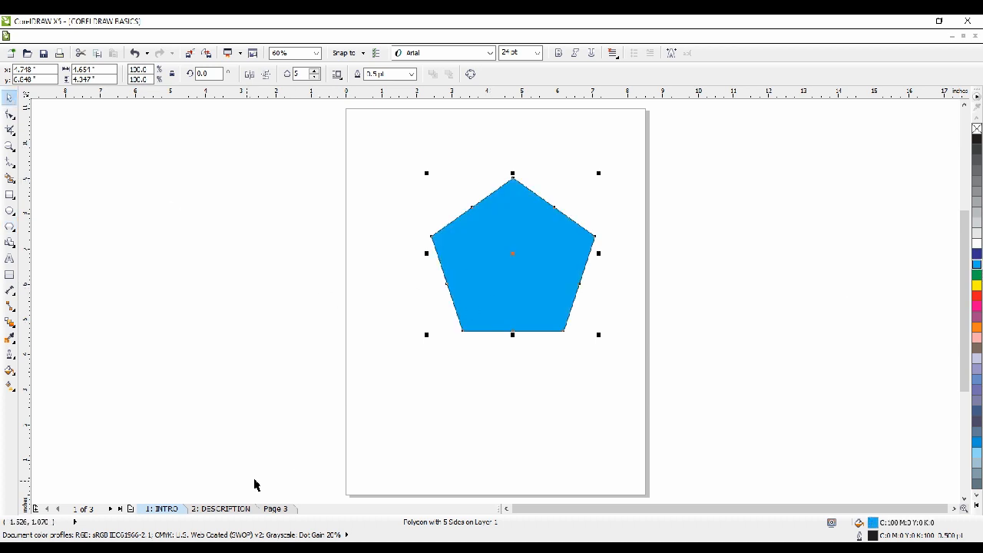
# Duplicate the INTRO page after itself, copying layers only, and compare the new page with the original.
pyautogui.rightClick(176, 512)
pyautogui.click(207, 459)
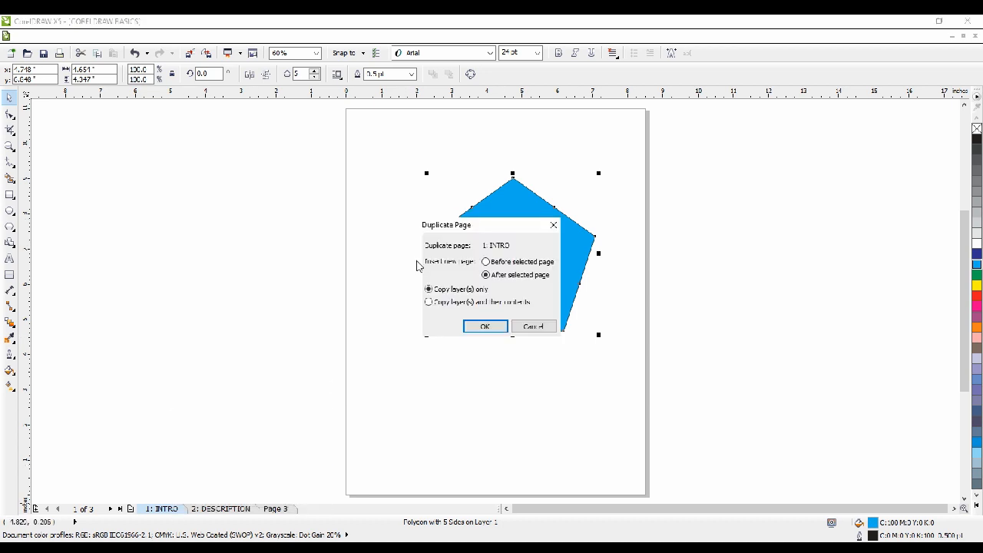
pyautogui.moveTo(495, 227); pyautogui.dragTo(271, 234)
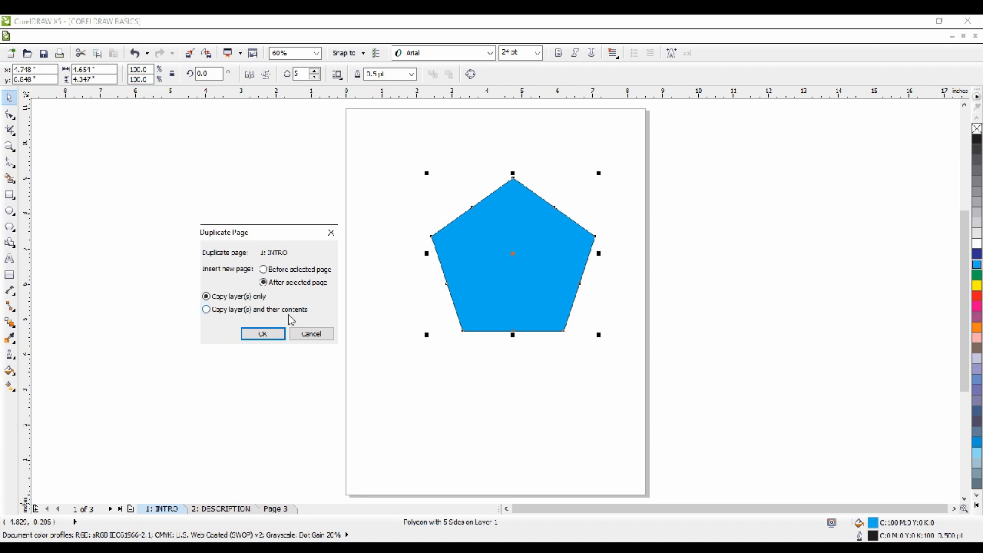
pyautogui.click(263, 334)
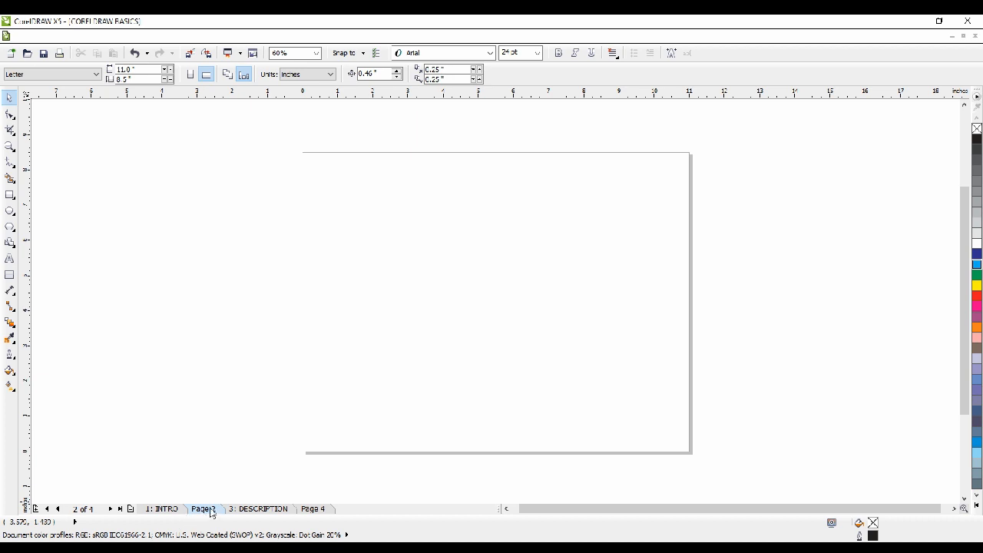
pyautogui.click(169, 509)
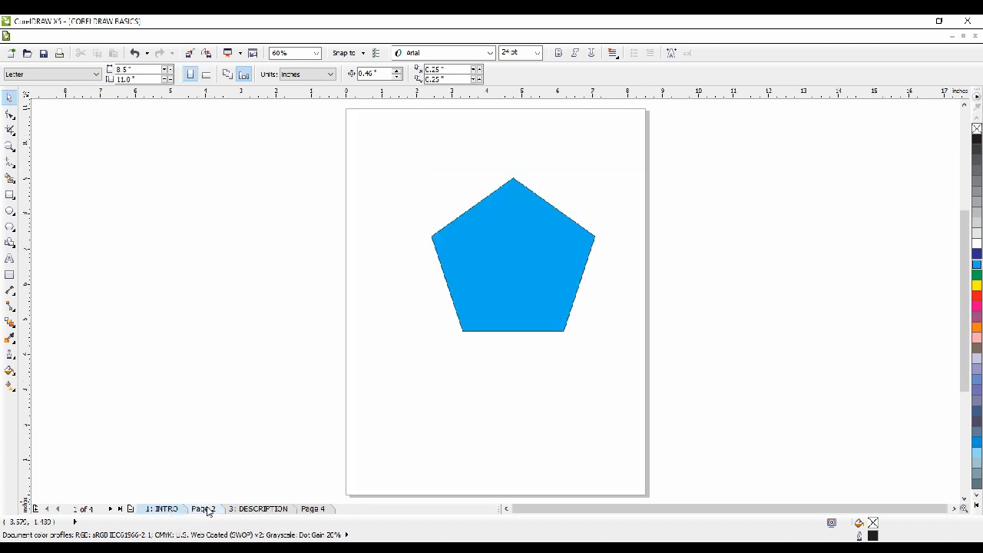
pyautogui.click(204, 509)
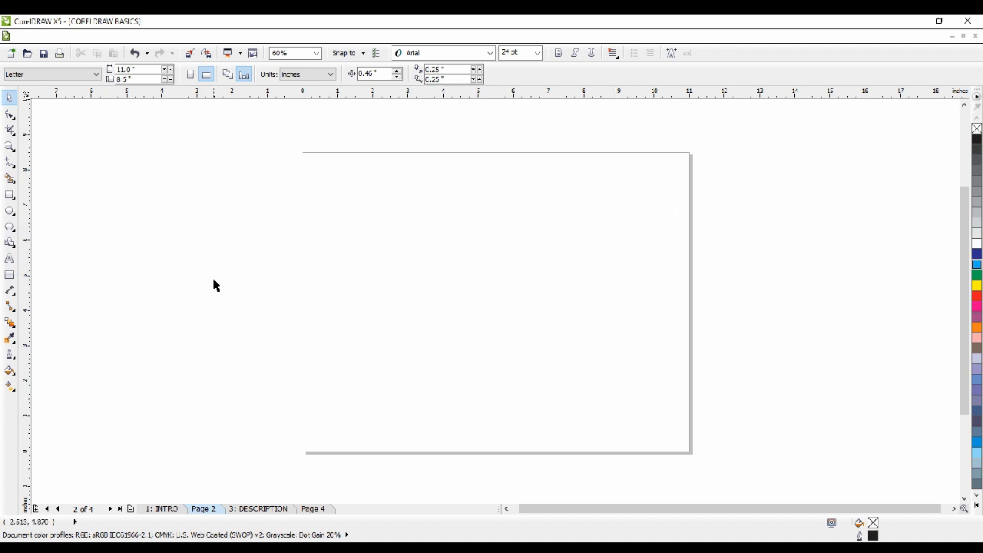
# Apply page layout settings to all pages and undo the layers-only duplication of the INTRO page.
pyautogui.click(227, 74)
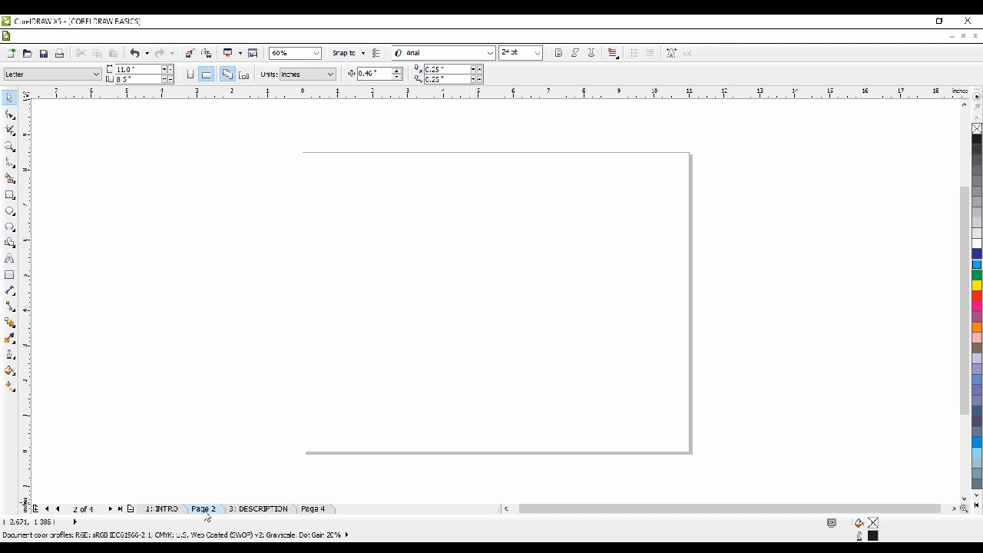
pyautogui.click(133, 56)
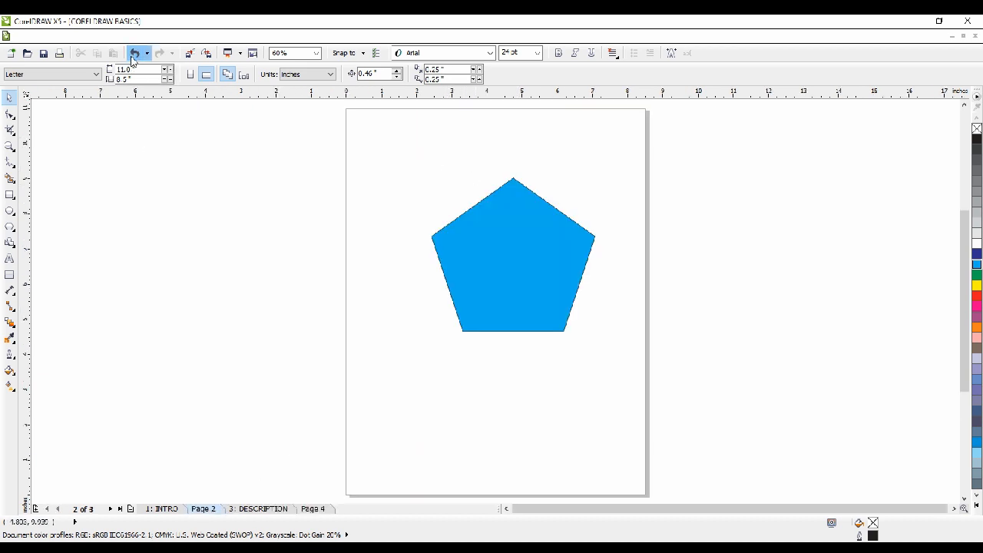
pyautogui.click(133, 55)
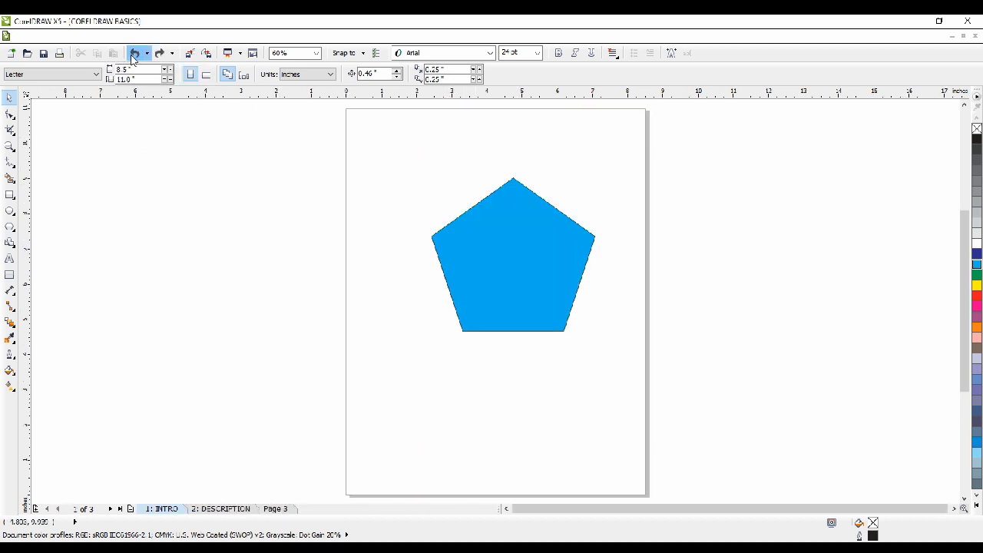
# Duplicate the INTRO page after itself with its layers and their contents, compare both pages, and return to INTRO.
pyautogui.rightClick(175, 508)
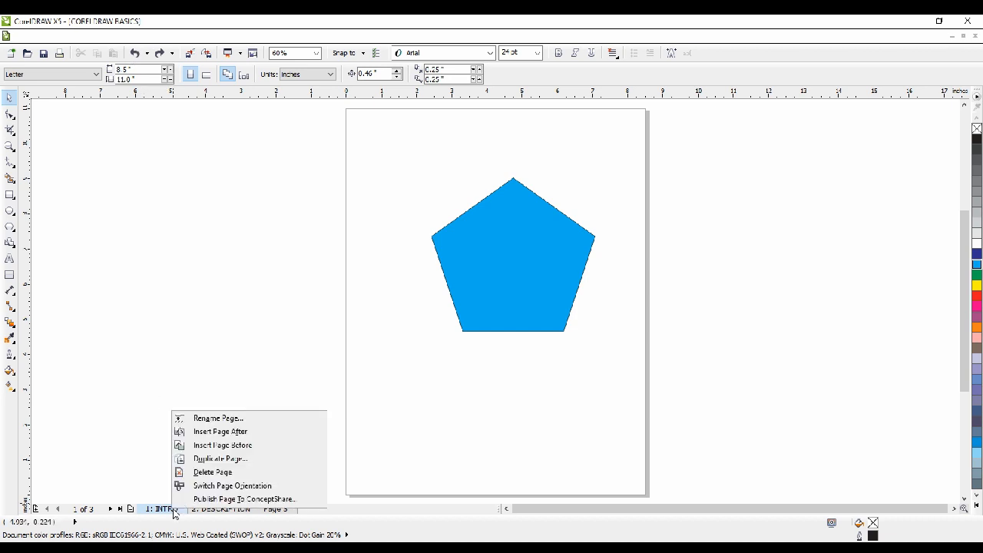
pyautogui.click(224, 459)
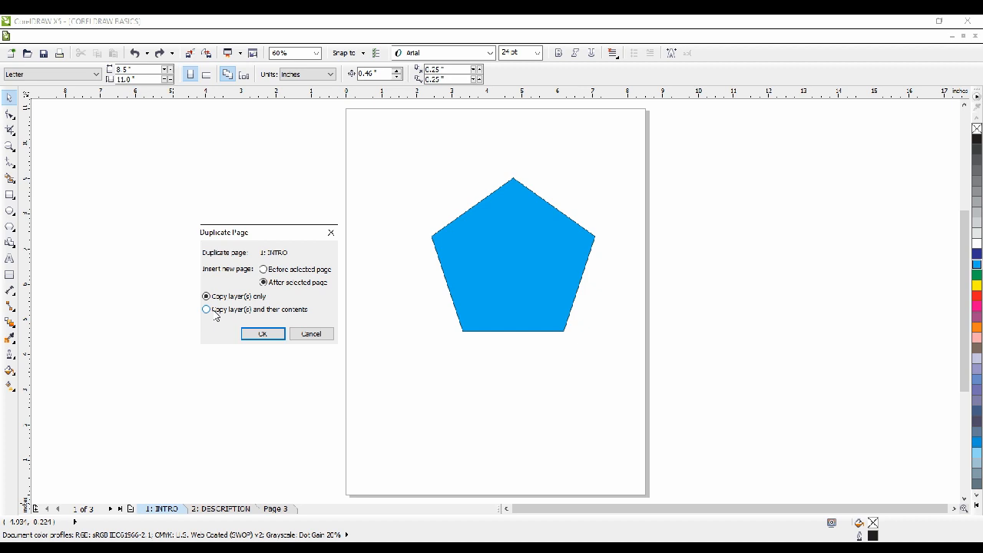
pyautogui.click(262, 333)
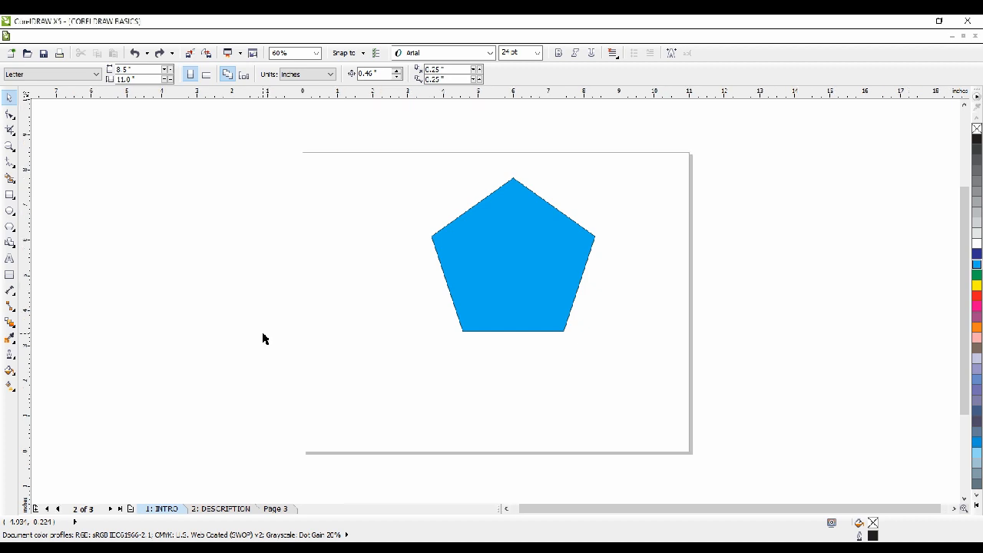
pyautogui.click(174, 509)
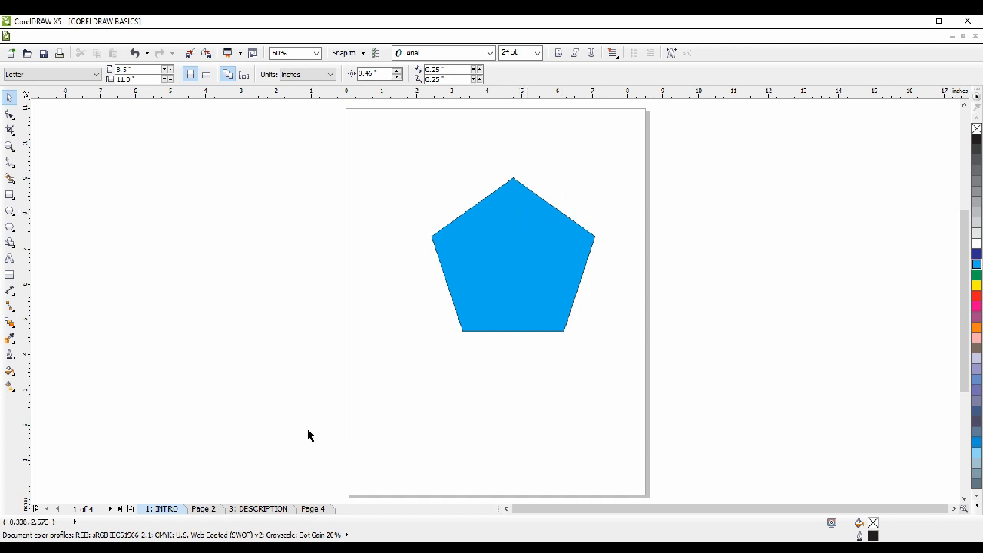
pyautogui.click(205, 509)
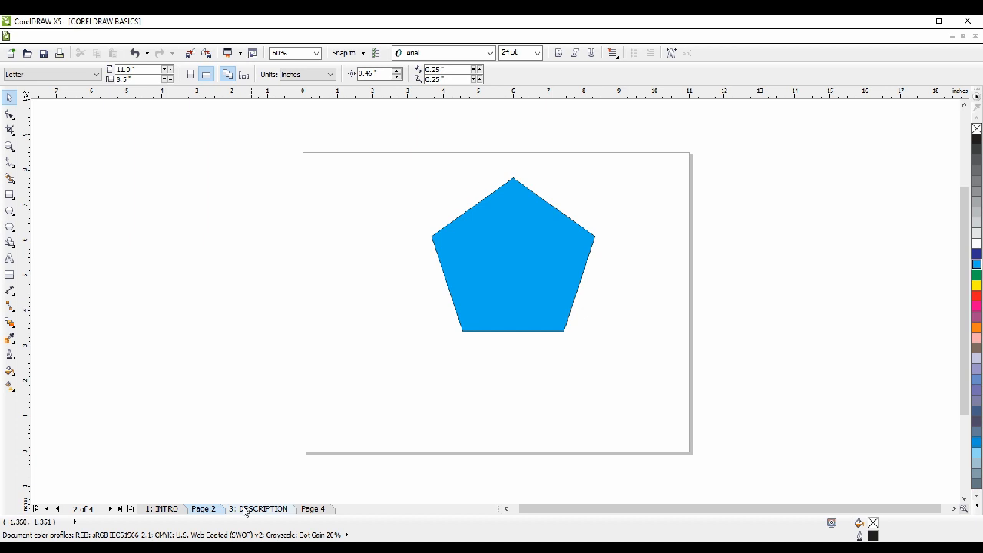
pyautogui.rightClick(171, 509)
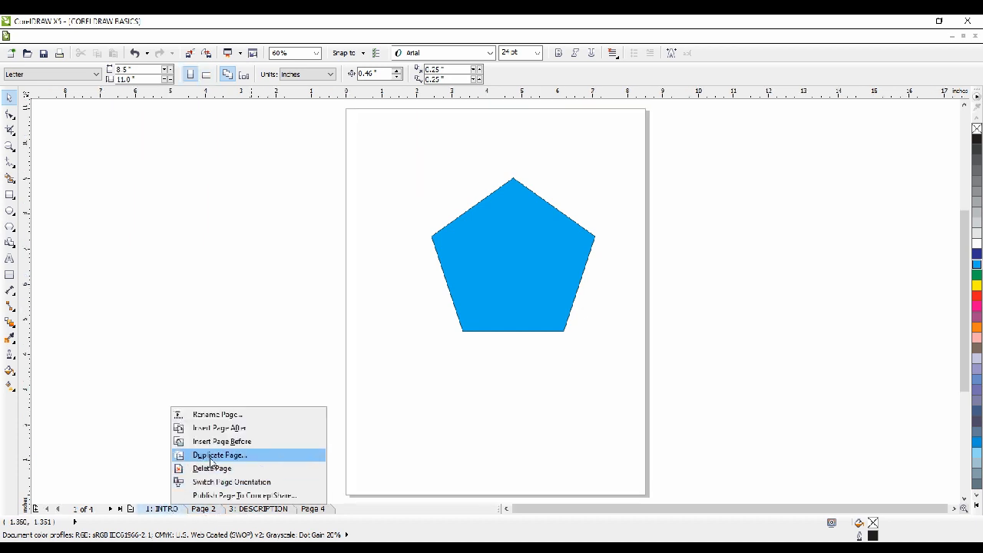
pyautogui.click(195, 361)
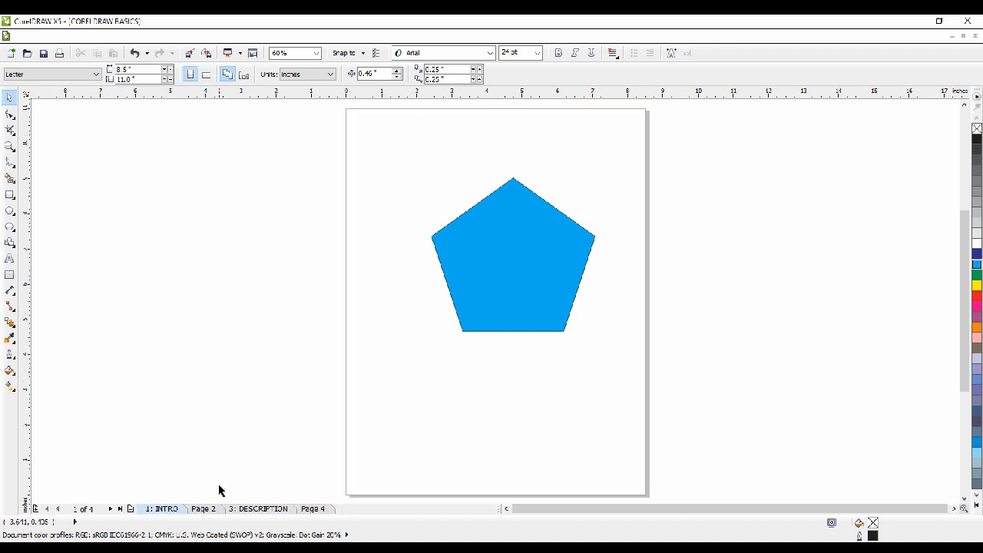
# Delete the duplicated Page 2 and return to the INTRO page.
pyautogui.click(207, 509)
pyautogui.rightClick(213, 511)
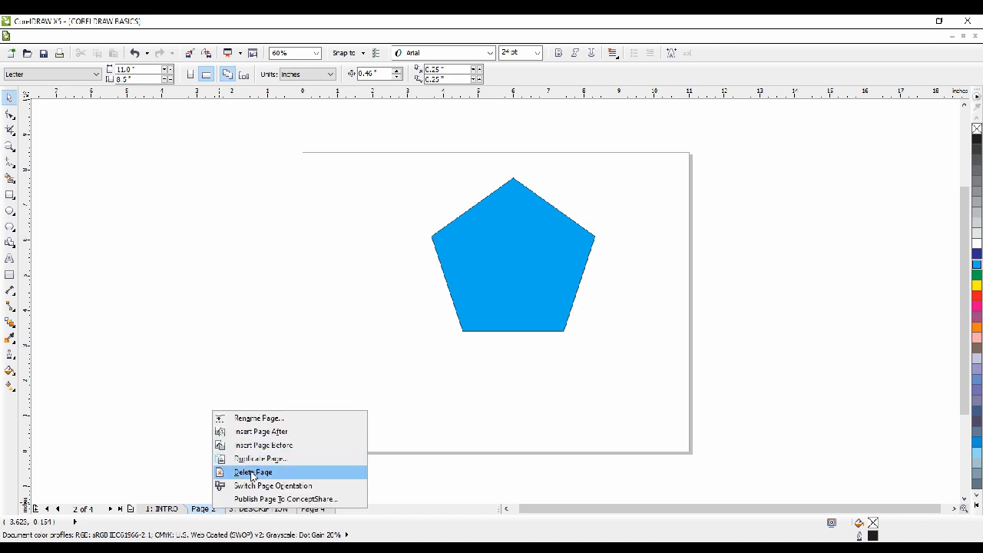
pyautogui.click(254, 472)
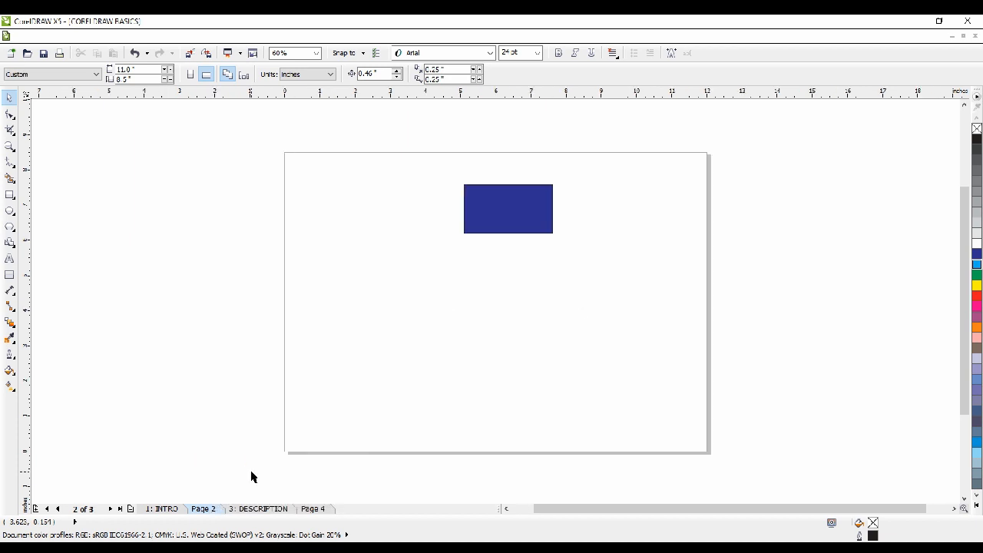
pyautogui.click(165, 509)
pyautogui.rightClick(165, 509)
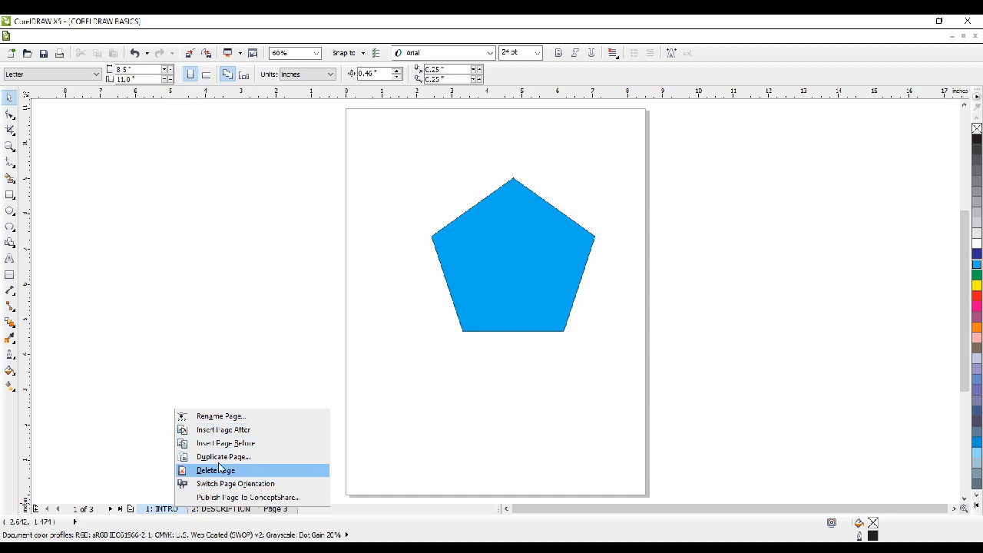
pyautogui.click(181, 309)
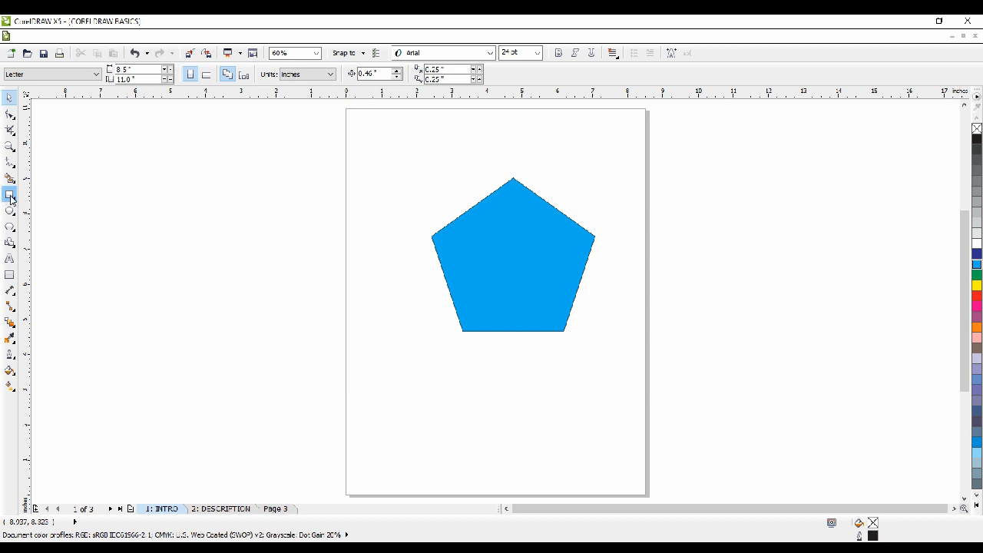
# Move the cyan pentagon to the page's upper left and place two copies, one at the lower right and one at the lower left.
pyautogui.click(502, 239)
pyautogui.moveTo(502, 239); pyautogui.dragTo(575, 340)
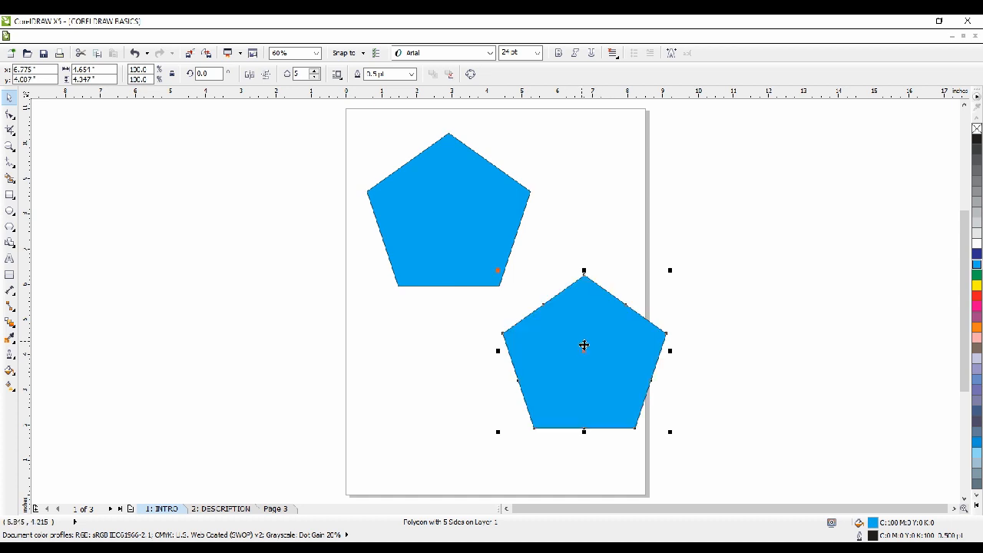
pyautogui.moveTo(584, 345); pyautogui.dragTo(402, 363)
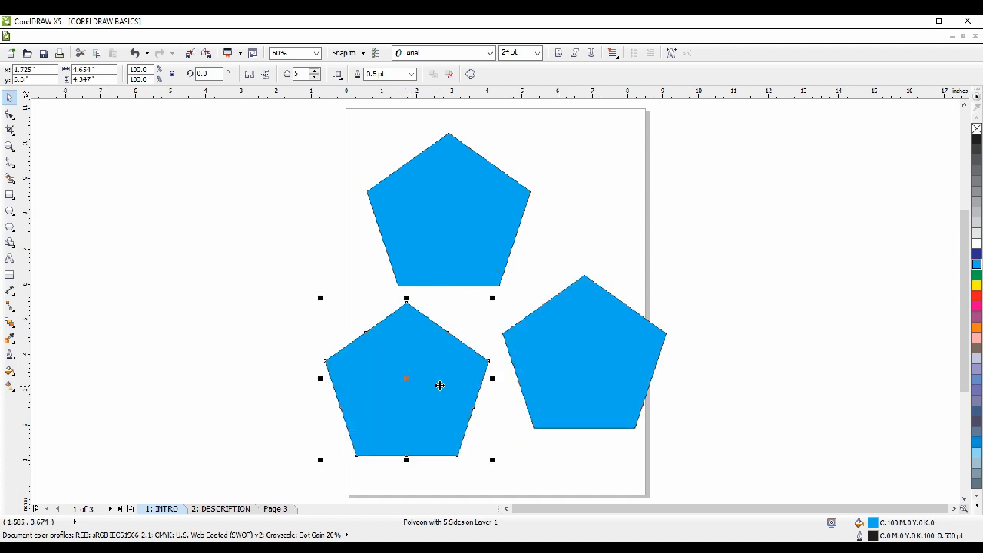
# Fill the lower-right pentagon with green and the lower-left pentagon with yellow.
pyautogui.click(584, 336)
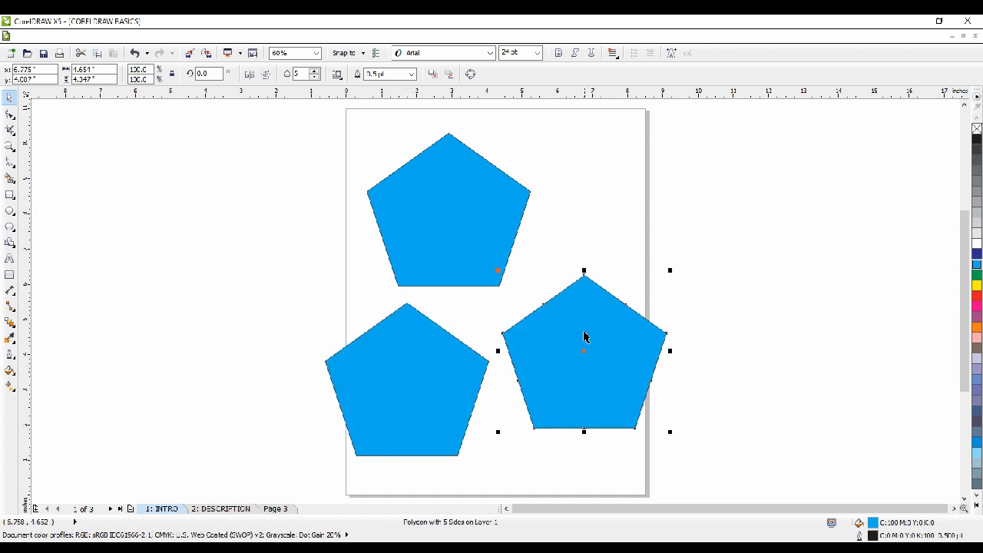
pyautogui.click(976, 275)
pyautogui.click(431, 384)
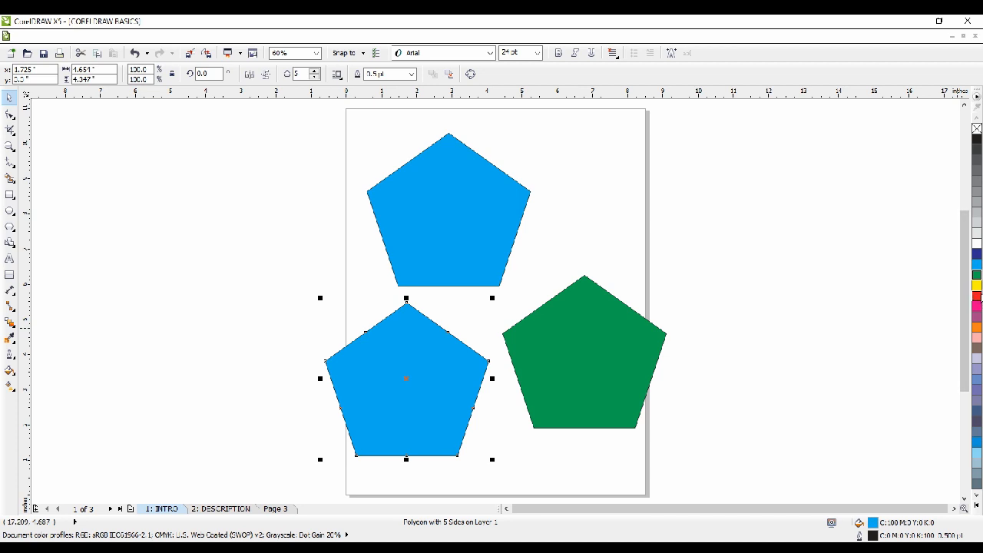
pyautogui.click(976, 286)
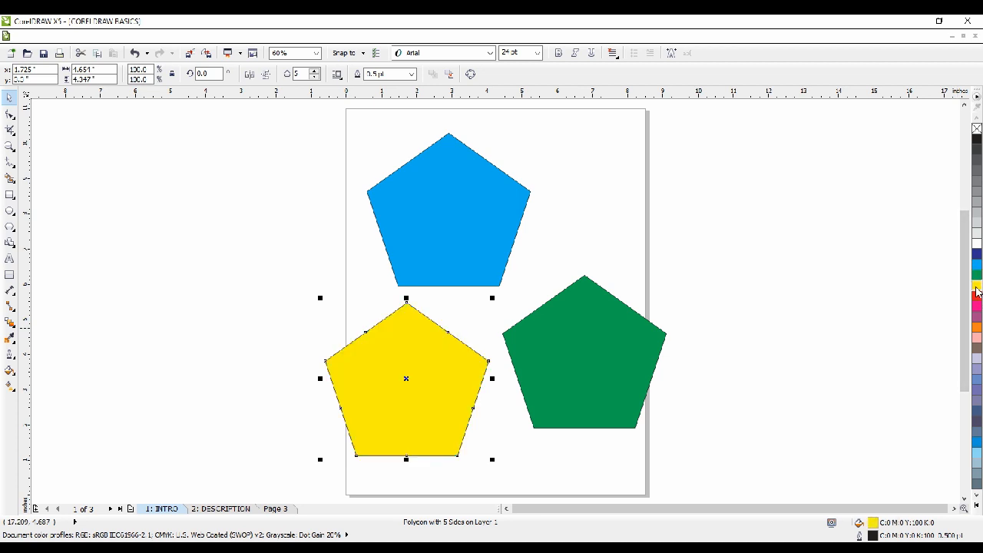
# Undo the yellow and green fills and both pentagon copies.
pyautogui.click(135, 53)
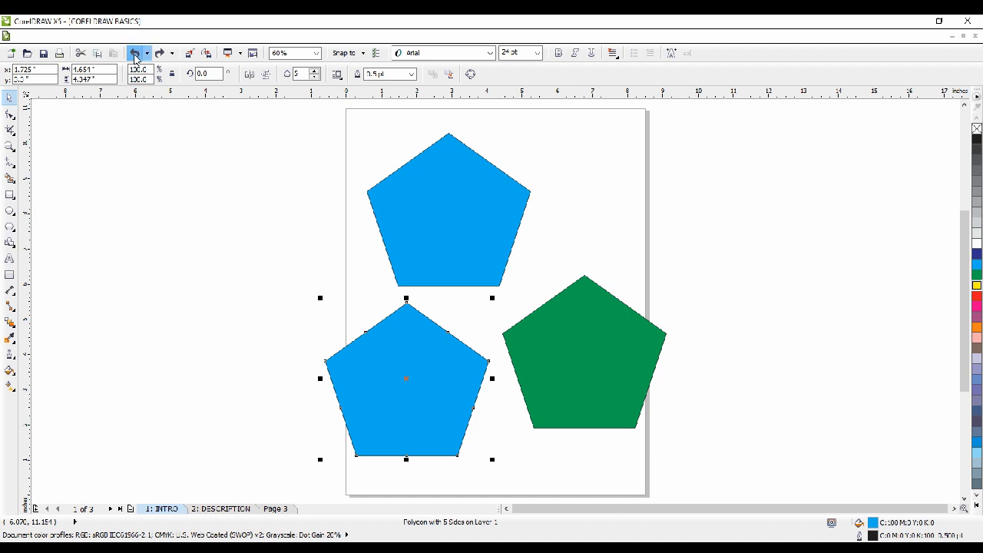
pyautogui.click(135, 54)
pyautogui.click(135, 53)
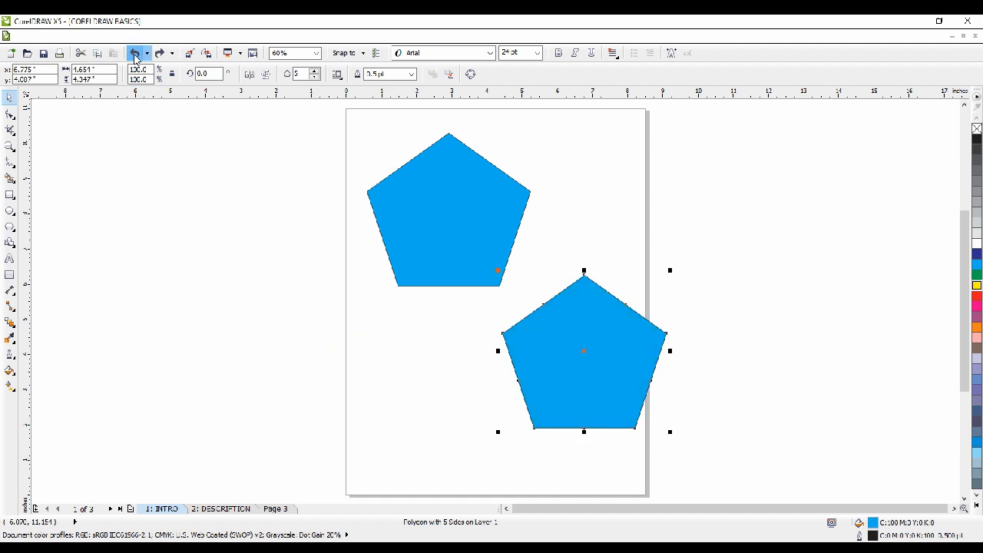
pyautogui.click(135, 54)
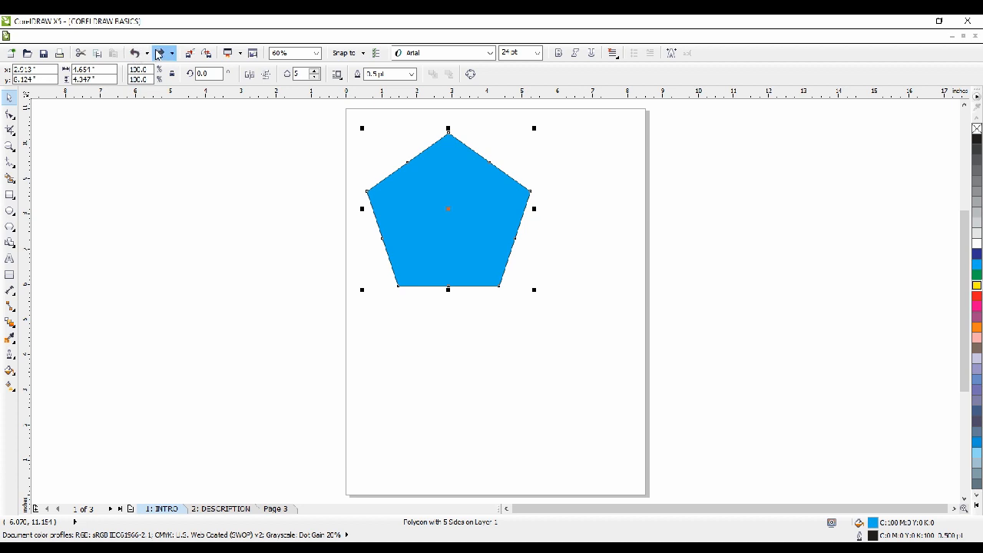
# Redo both pentagon copies and their green and yellow fills.
pyautogui.click(159, 54)
pyautogui.click(159, 53)
pyautogui.click(159, 55)
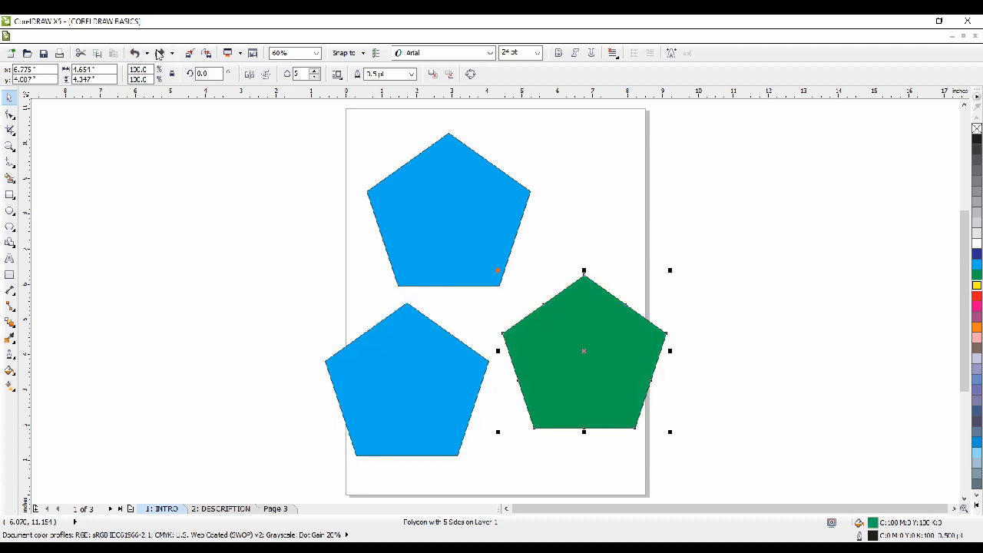
pyautogui.click(159, 54)
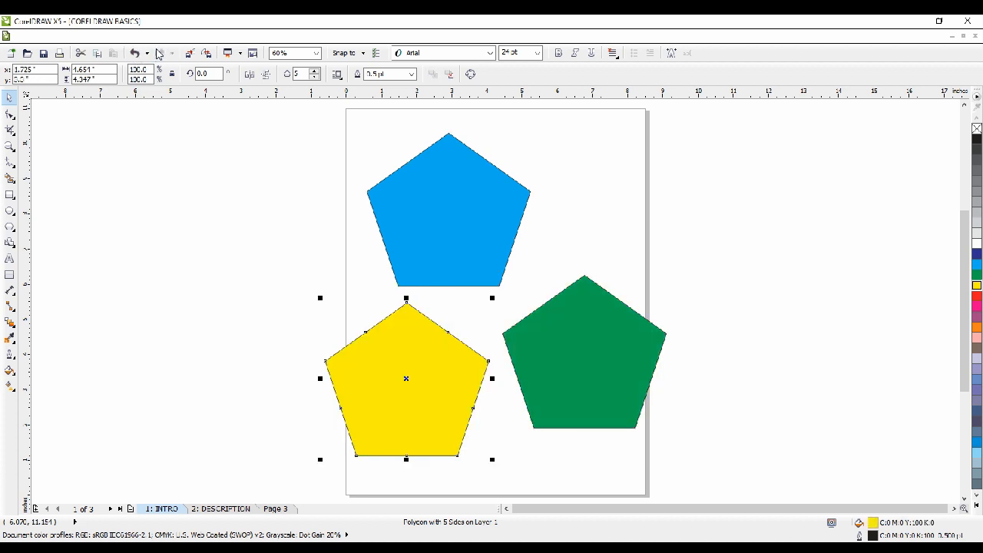
# Move the cyan pentagon over the page's right edge, partly behind the green pentagon.
pyautogui.click(176, 138)
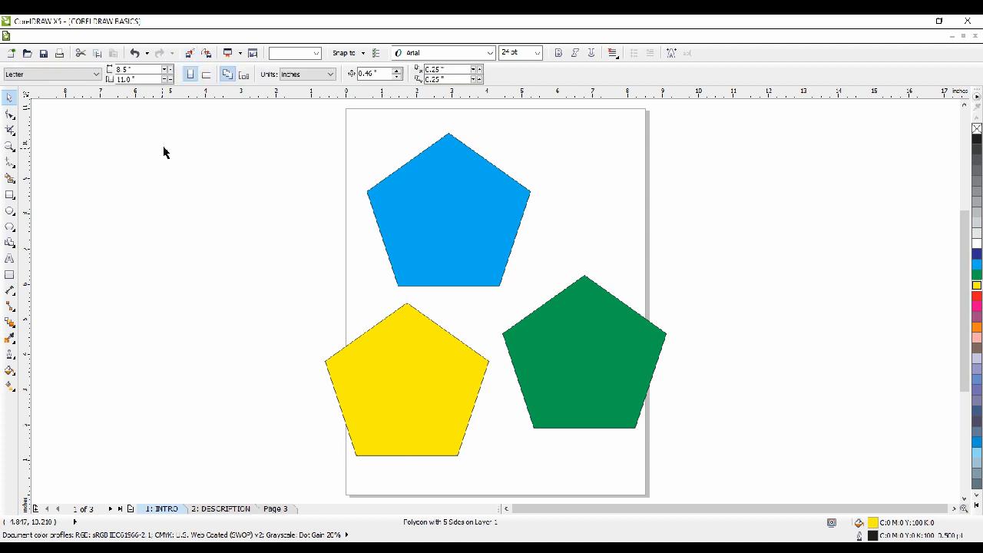
pyautogui.click(433, 174)
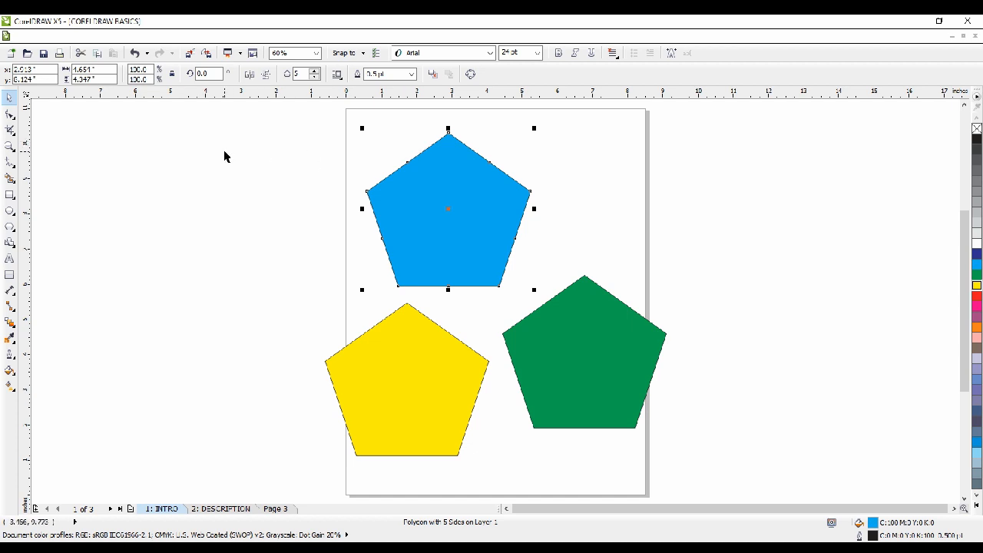
pyautogui.moveTo(450, 184); pyautogui.dragTo(668, 221)
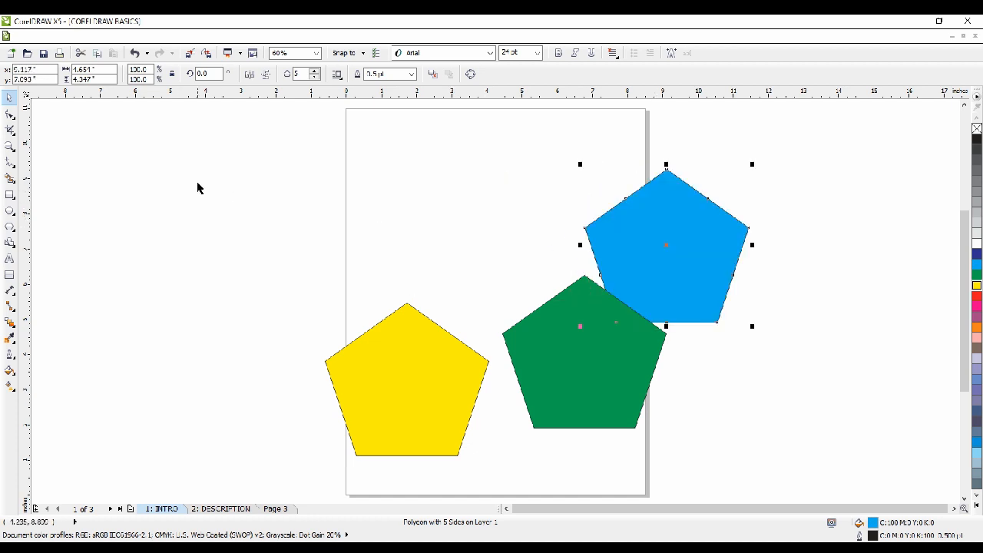
# Draw a narrow rectangle about 0.65 by 2.01 inches near the page's upper-left corner and delete it.
pyautogui.click(10, 196)
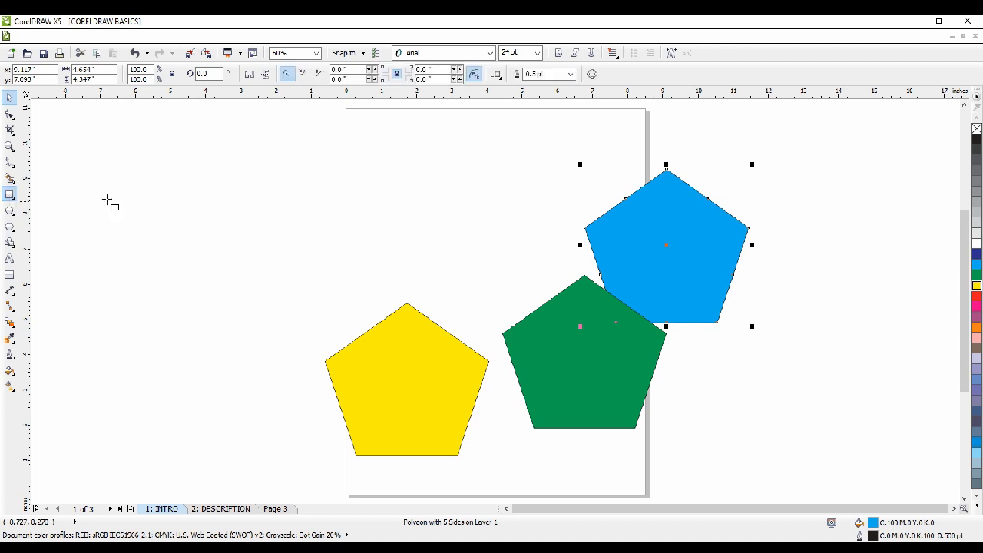
pyautogui.moveTo(351, 146); pyautogui.dragTo(374, 218)
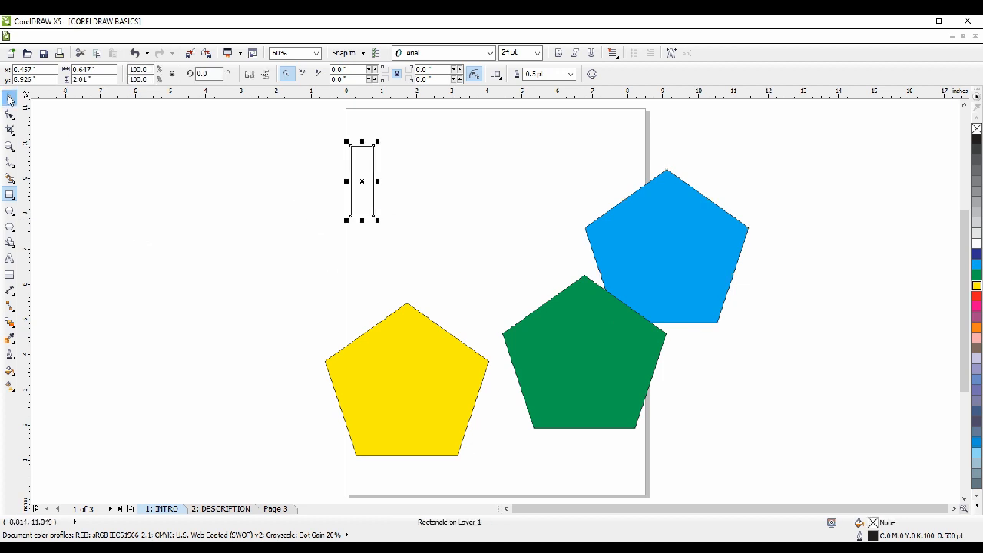
pyautogui.press('space')
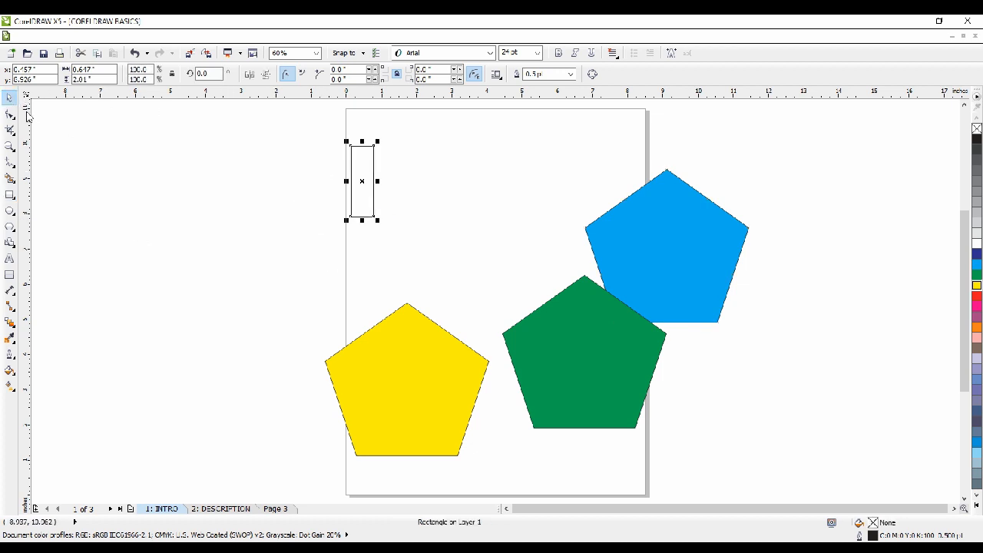
pyautogui.press('Delete')
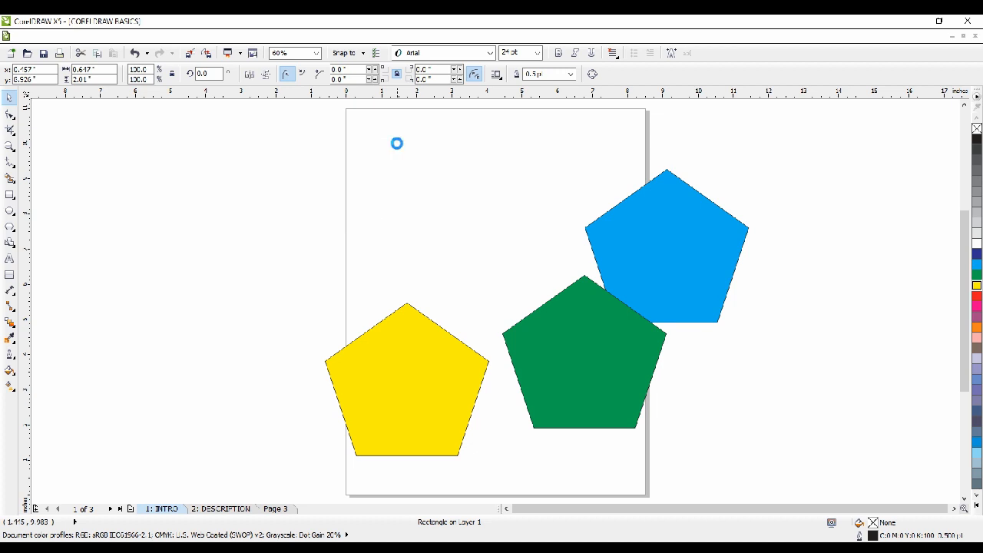
# Draw a right triangle from the basic shapes, about 3.93 by 2.90 inches, across the page's upper-left edge.
pyautogui.click(11, 244)
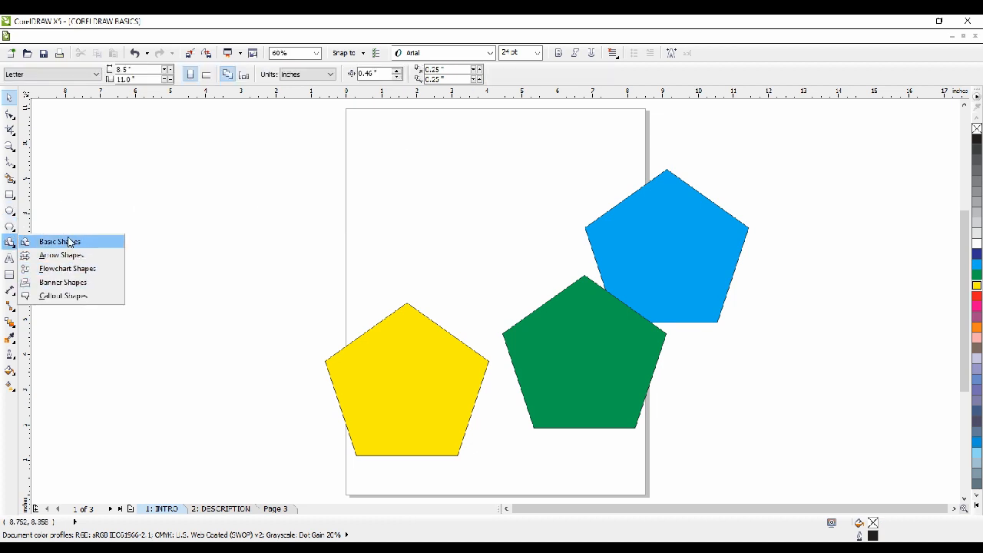
pyautogui.click(121, 241)
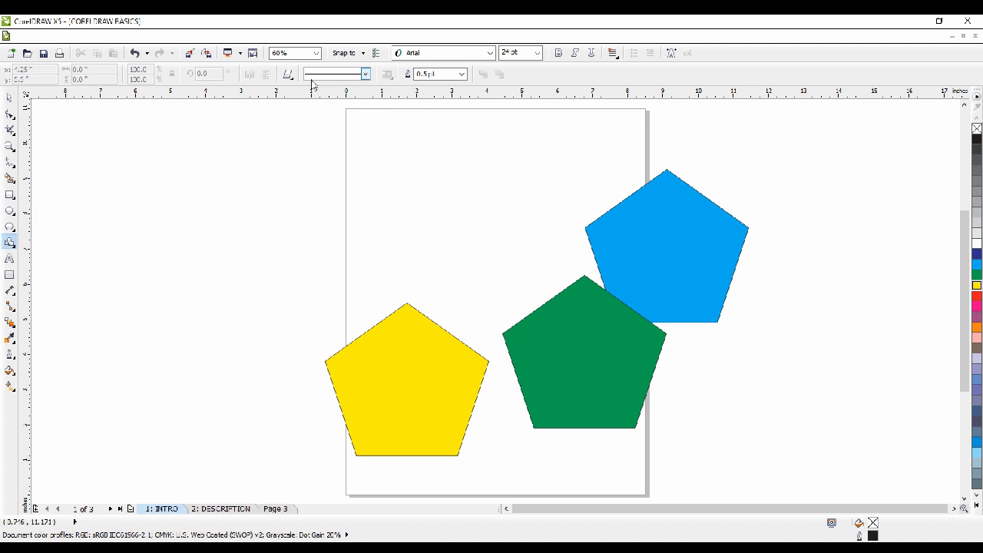
pyautogui.click(287, 73)
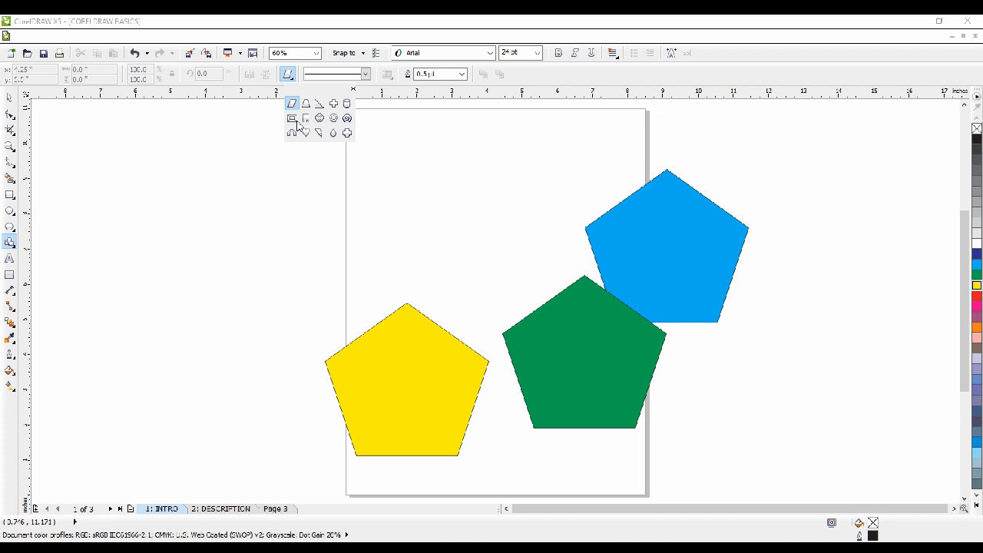
pyautogui.click(319, 110)
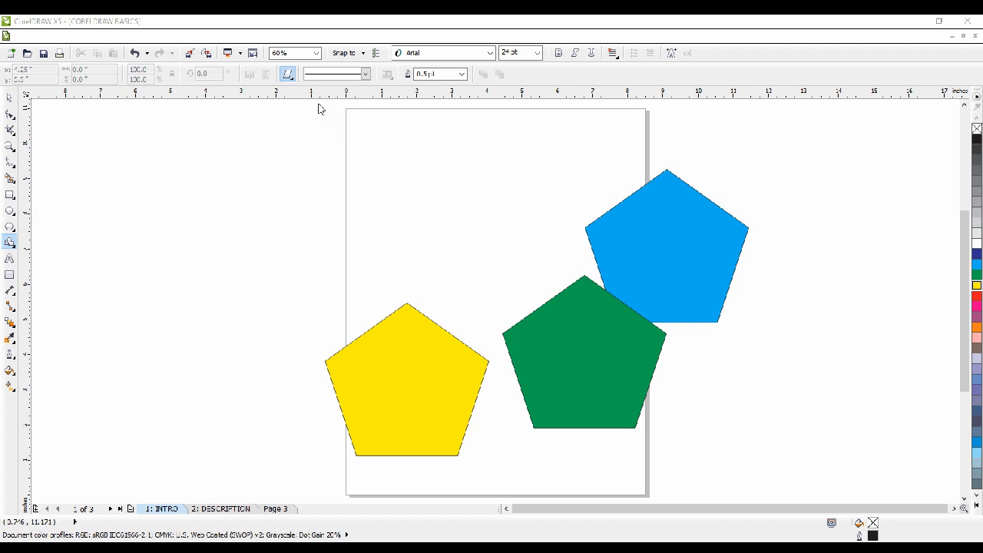
pyautogui.moveTo(328, 153); pyautogui.dragTo(470, 257)
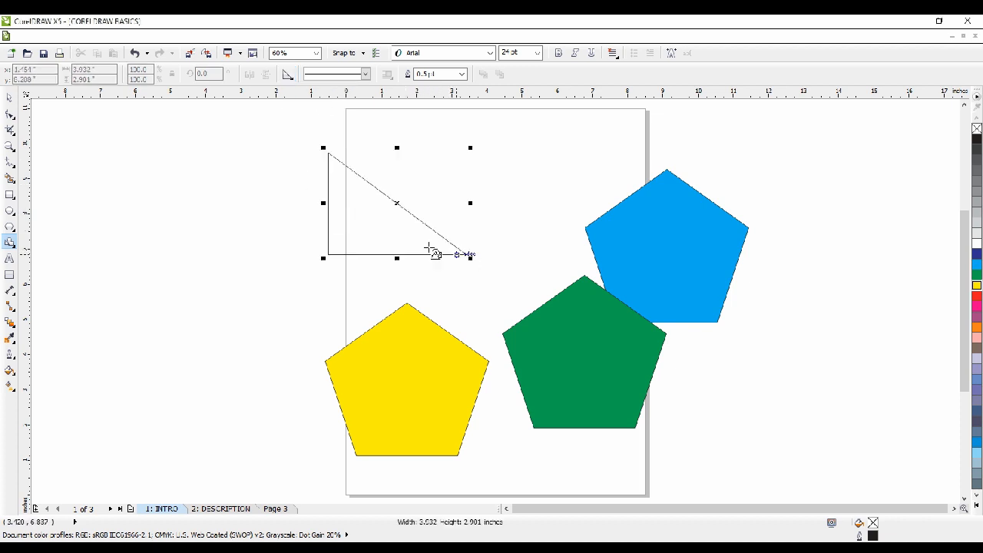
pyautogui.click(9, 98)
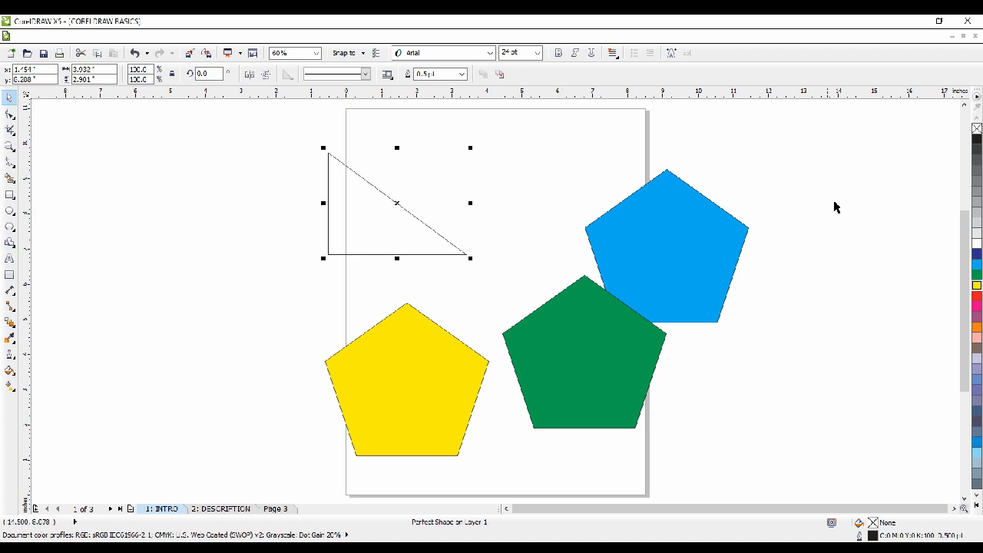
# Delete the cyan, green and yellow pentagons, keeping only the right triangle.
pyautogui.click(674, 231)
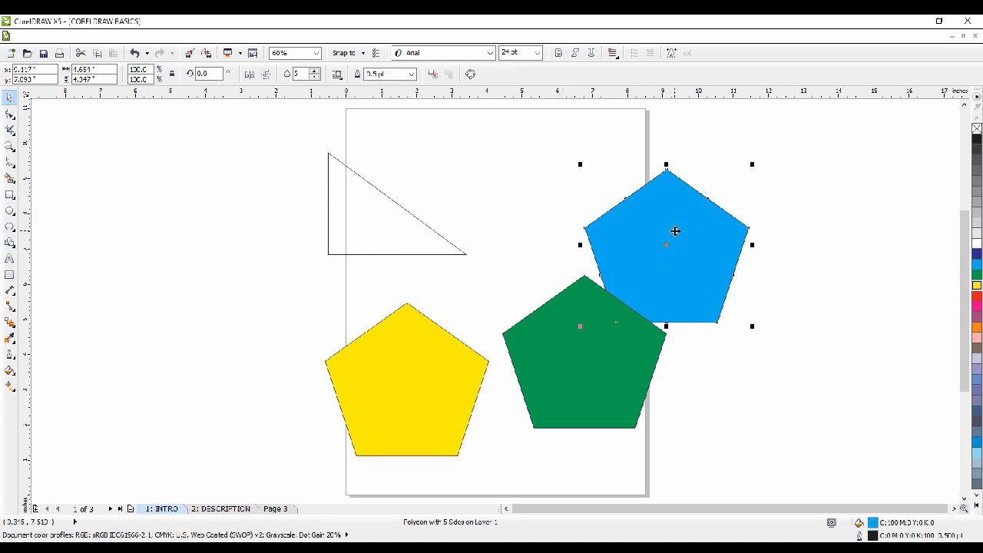
pyautogui.press('Delete')
pyautogui.click(539, 335)
pyautogui.press('Delete')
pyautogui.click(415, 361)
pyautogui.press('Delete')
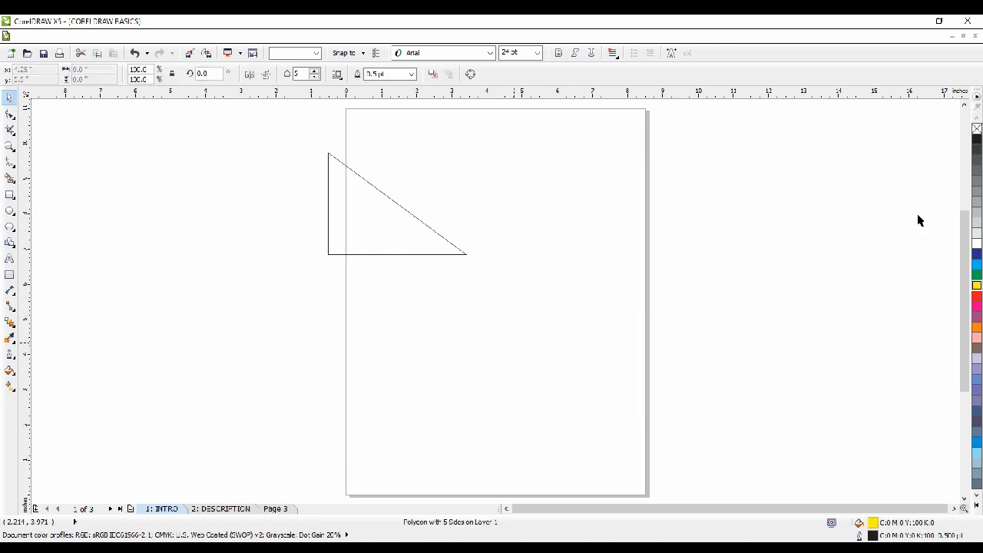
# Move the right triangle fully onto the page and fill it with dark blue.
pyautogui.moveTo(414, 218); pyautogui.dragTo(458, 237)
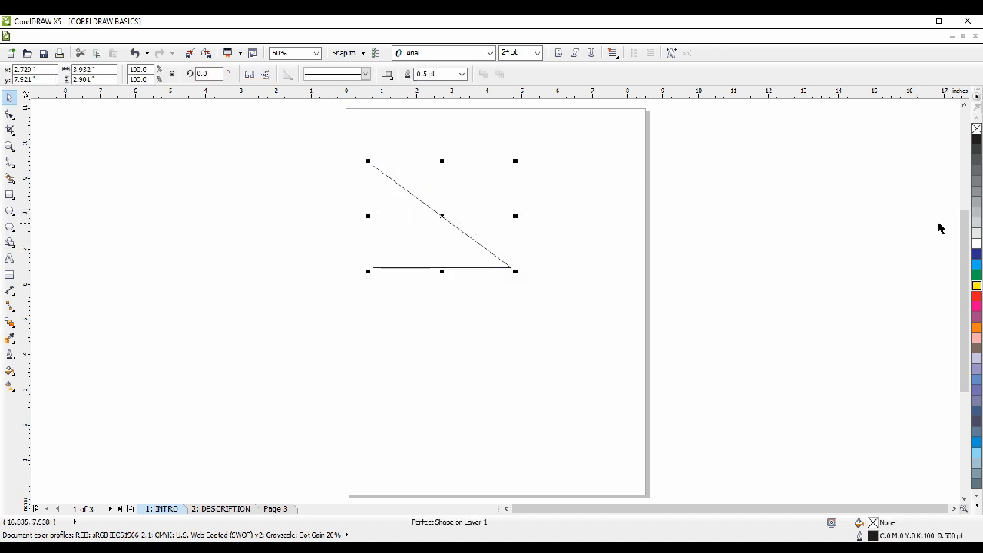
pyautogui.click(976, 254)
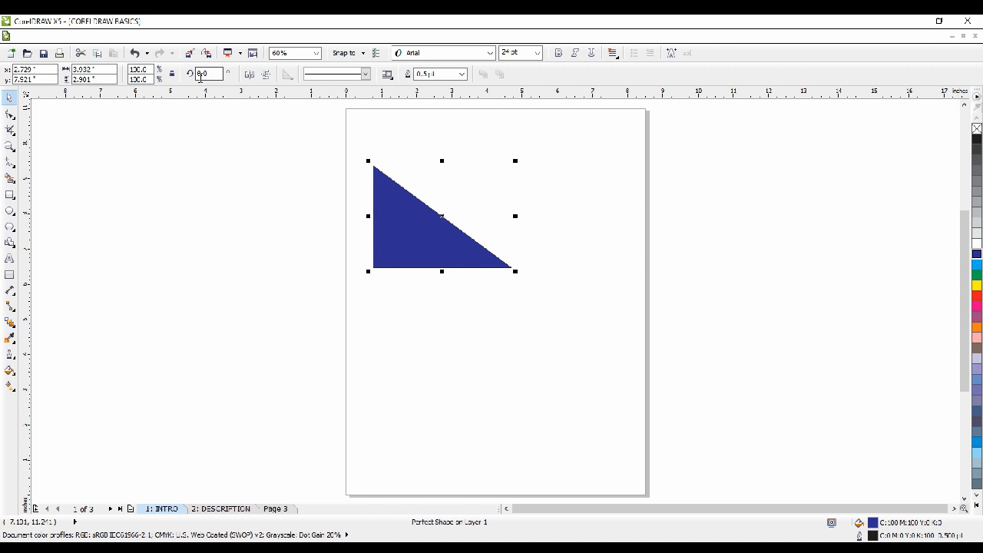
# Rotate the blue triangle to 45 degrees and reset its rotation angle to 0 degrees.
pyautogui.scroll(1, 396, 135)
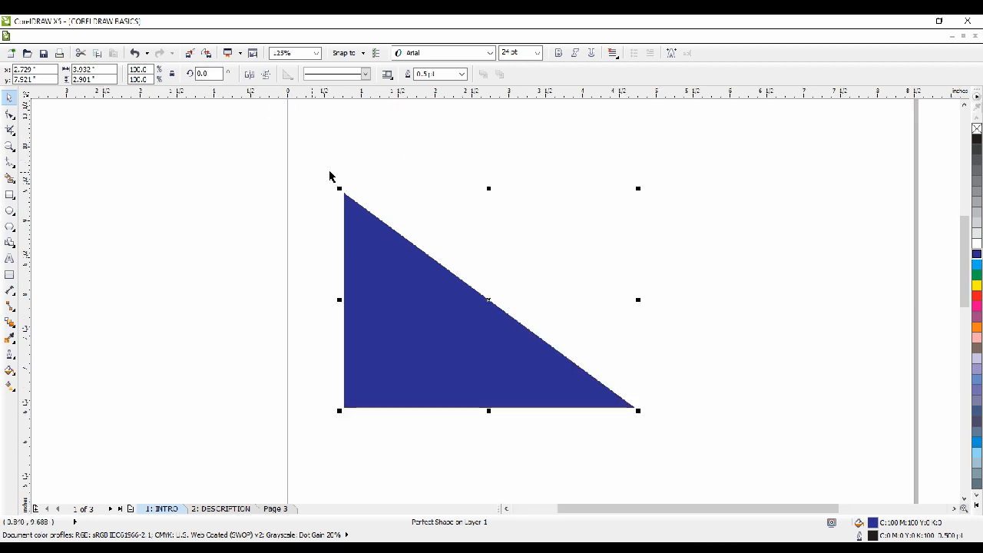
pyautogui.click(205, 74)
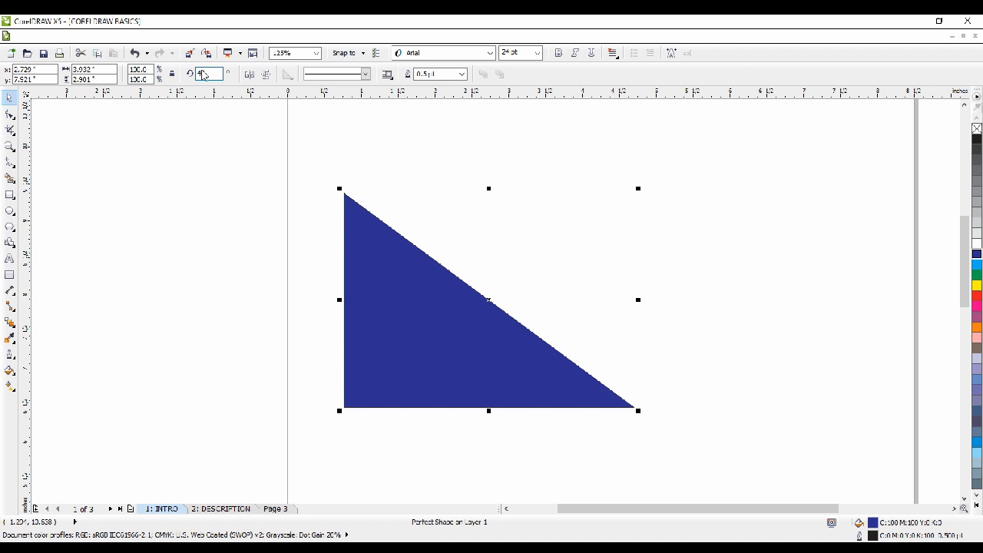
pyautogui.press('Return')
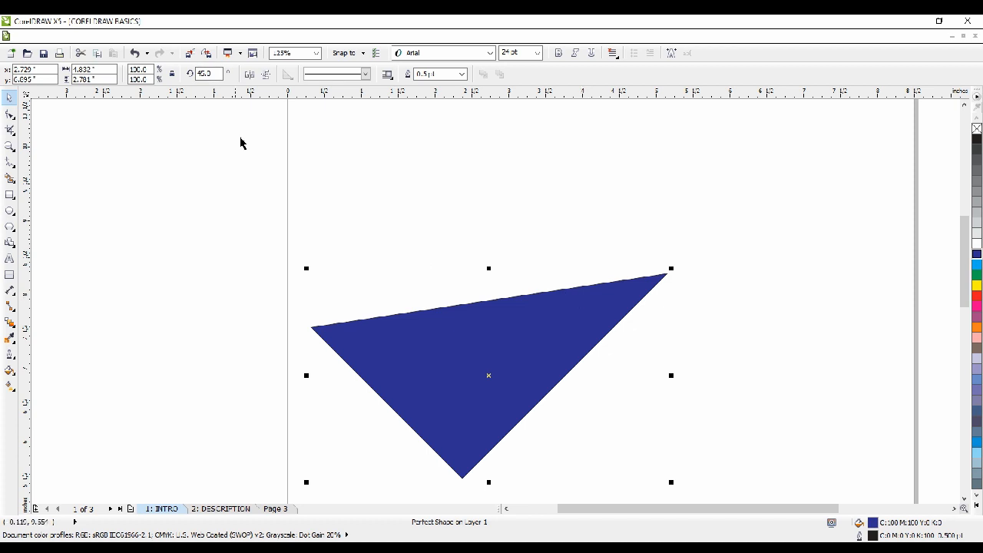
pyautogui.doubleClick(204, 75)
pyautogui.write('0')
pyautogui.press('Return')
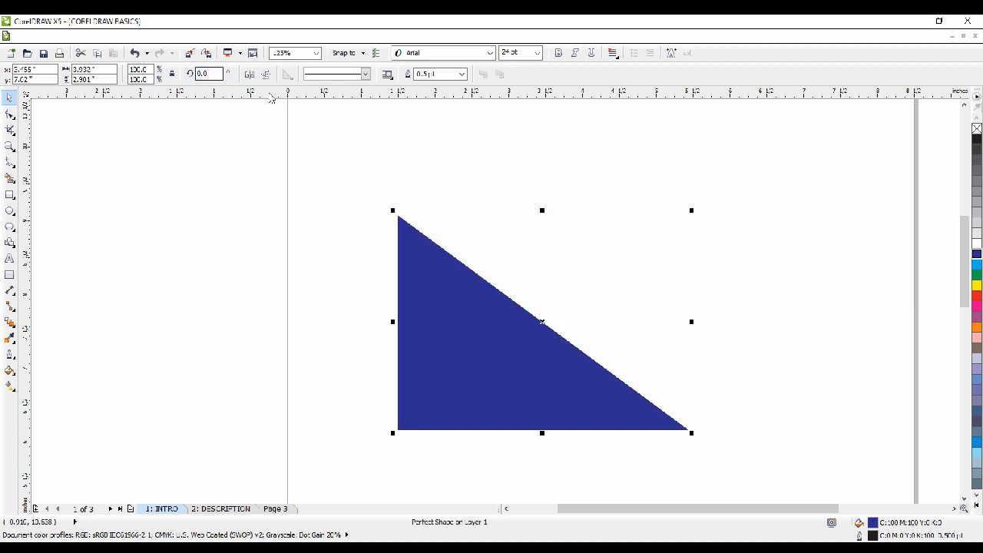
# Mirror the blue triangle horizontally and mirror it back to its original direction.
pyautogui.click(460, 272)
pyautogui.click(250, 74)
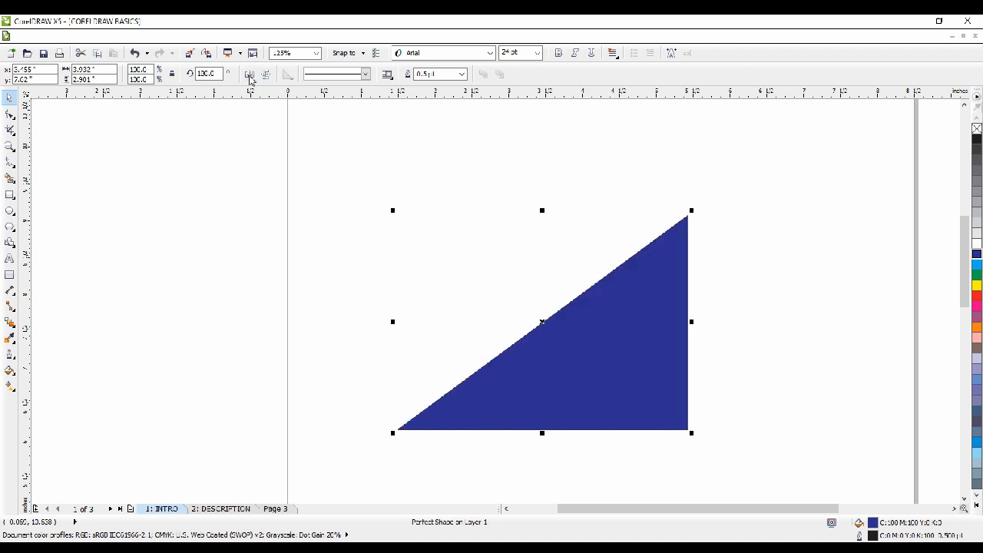
pyautogui.click(250, 76)
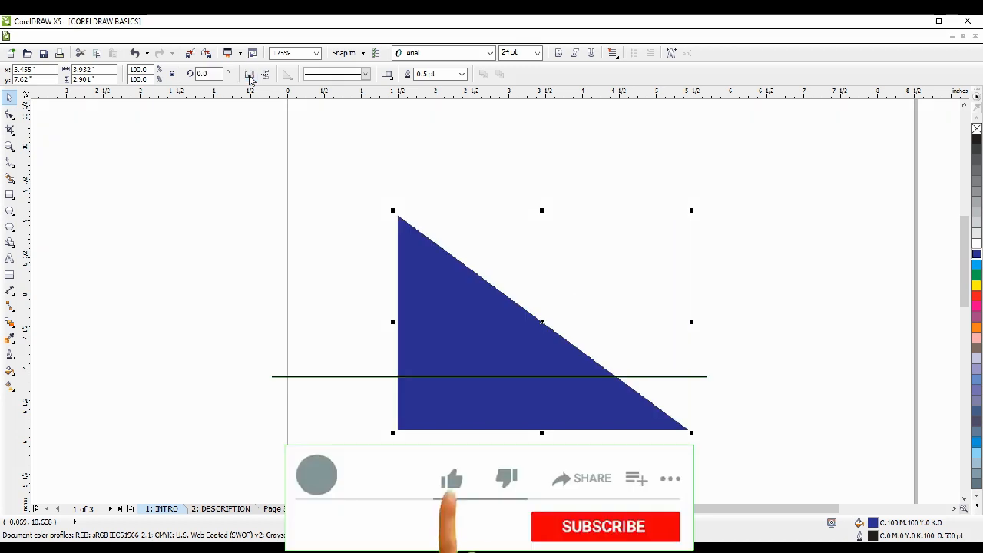